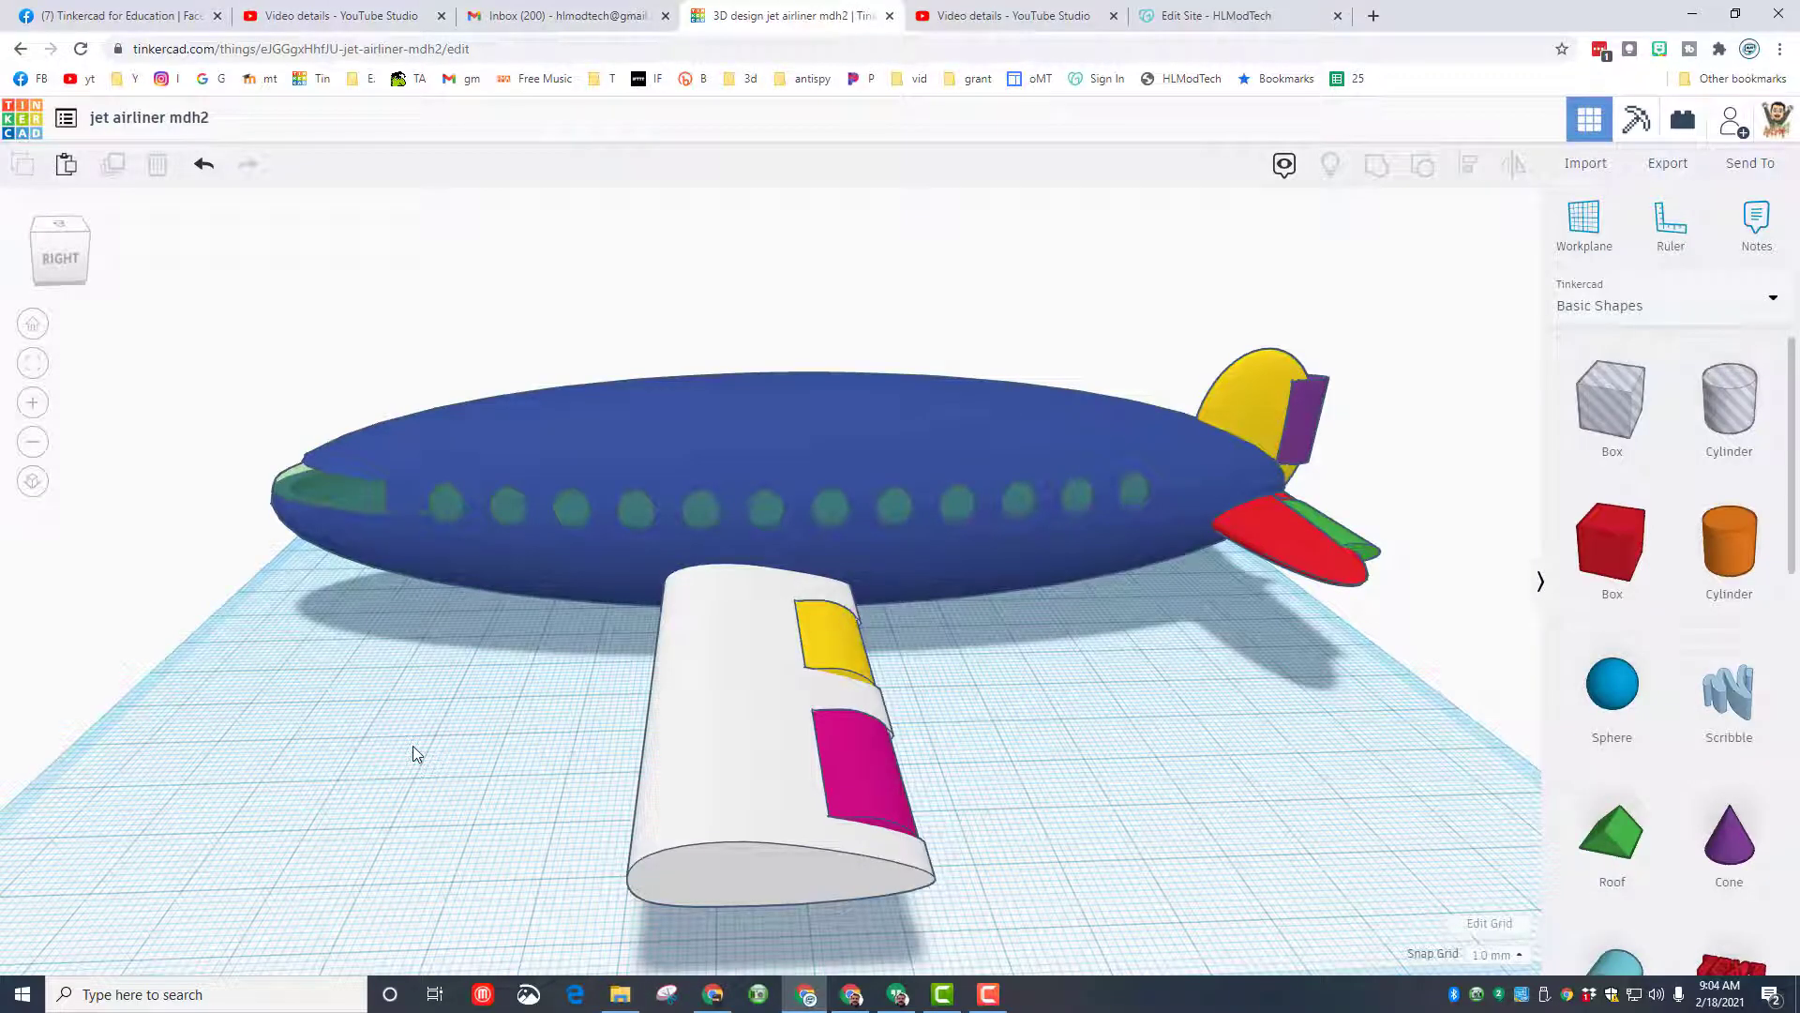
Orbit the airliner so the wing's magenta and yellow panels face the camera.
right_drag(413, 752, 862, 713)
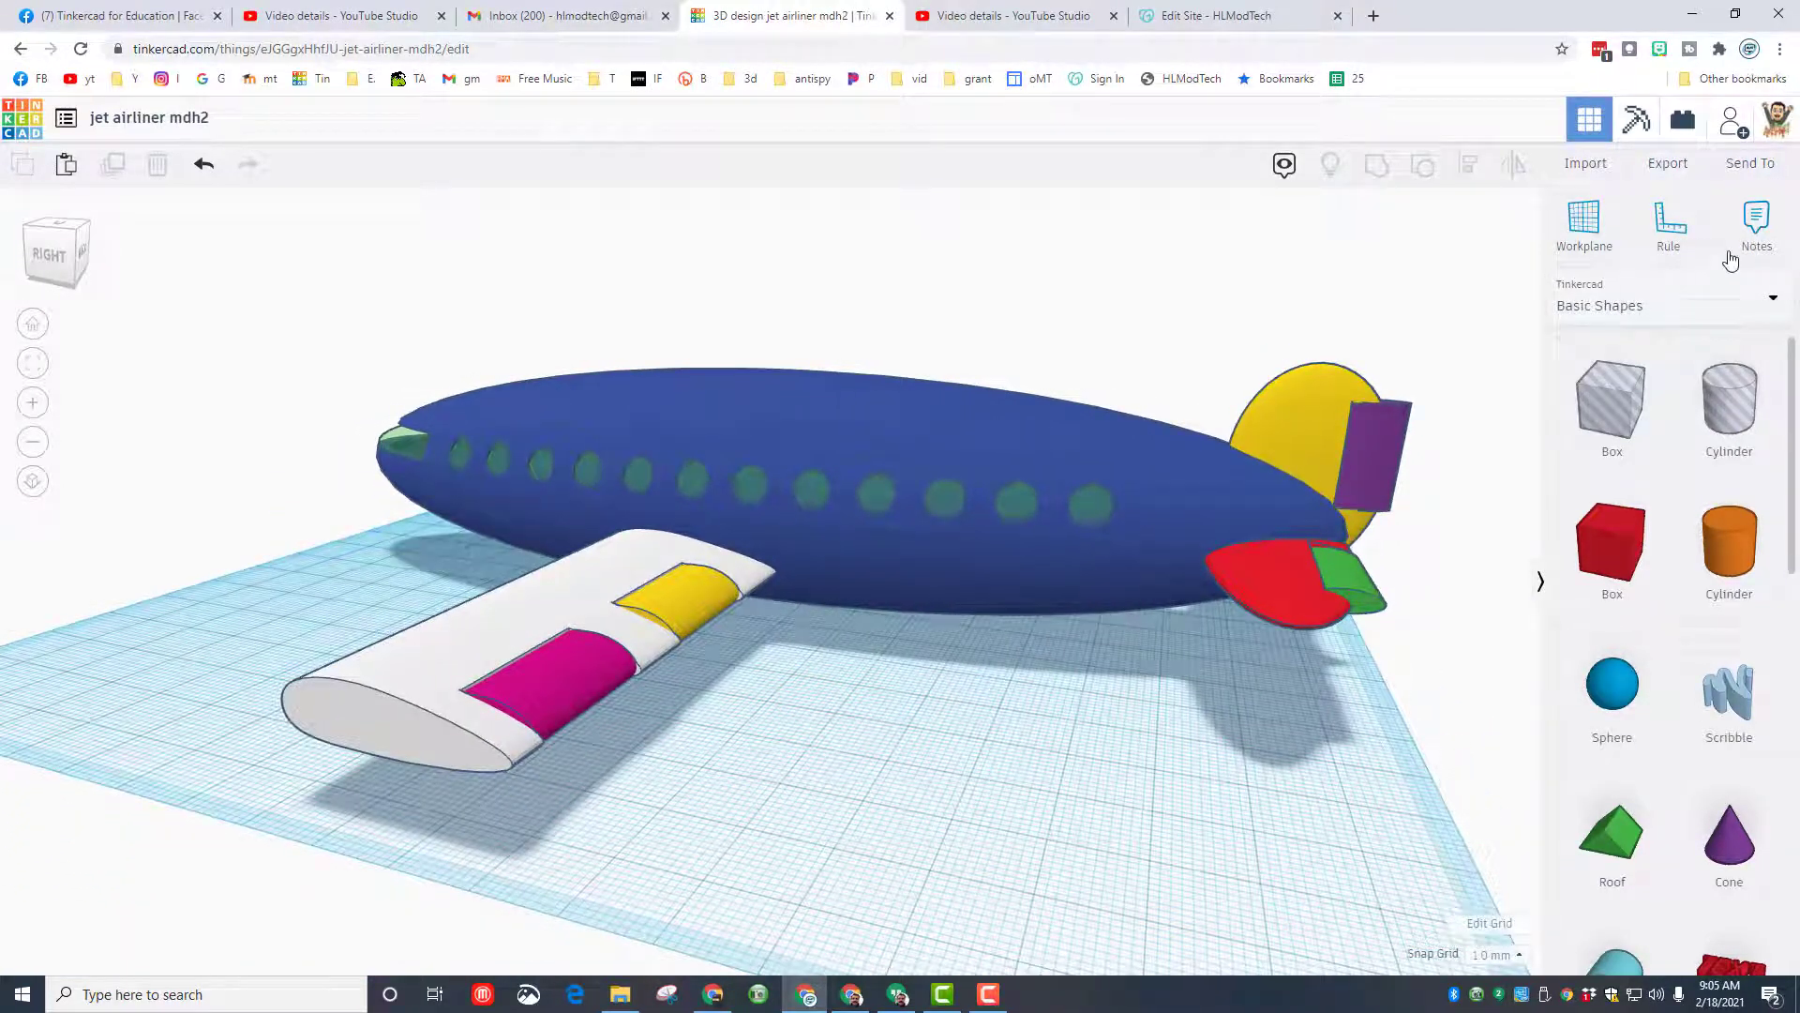
Pin a note reading 'Aileron' on the magenta wing panel.
click(1753, 223)
click(541, 689)
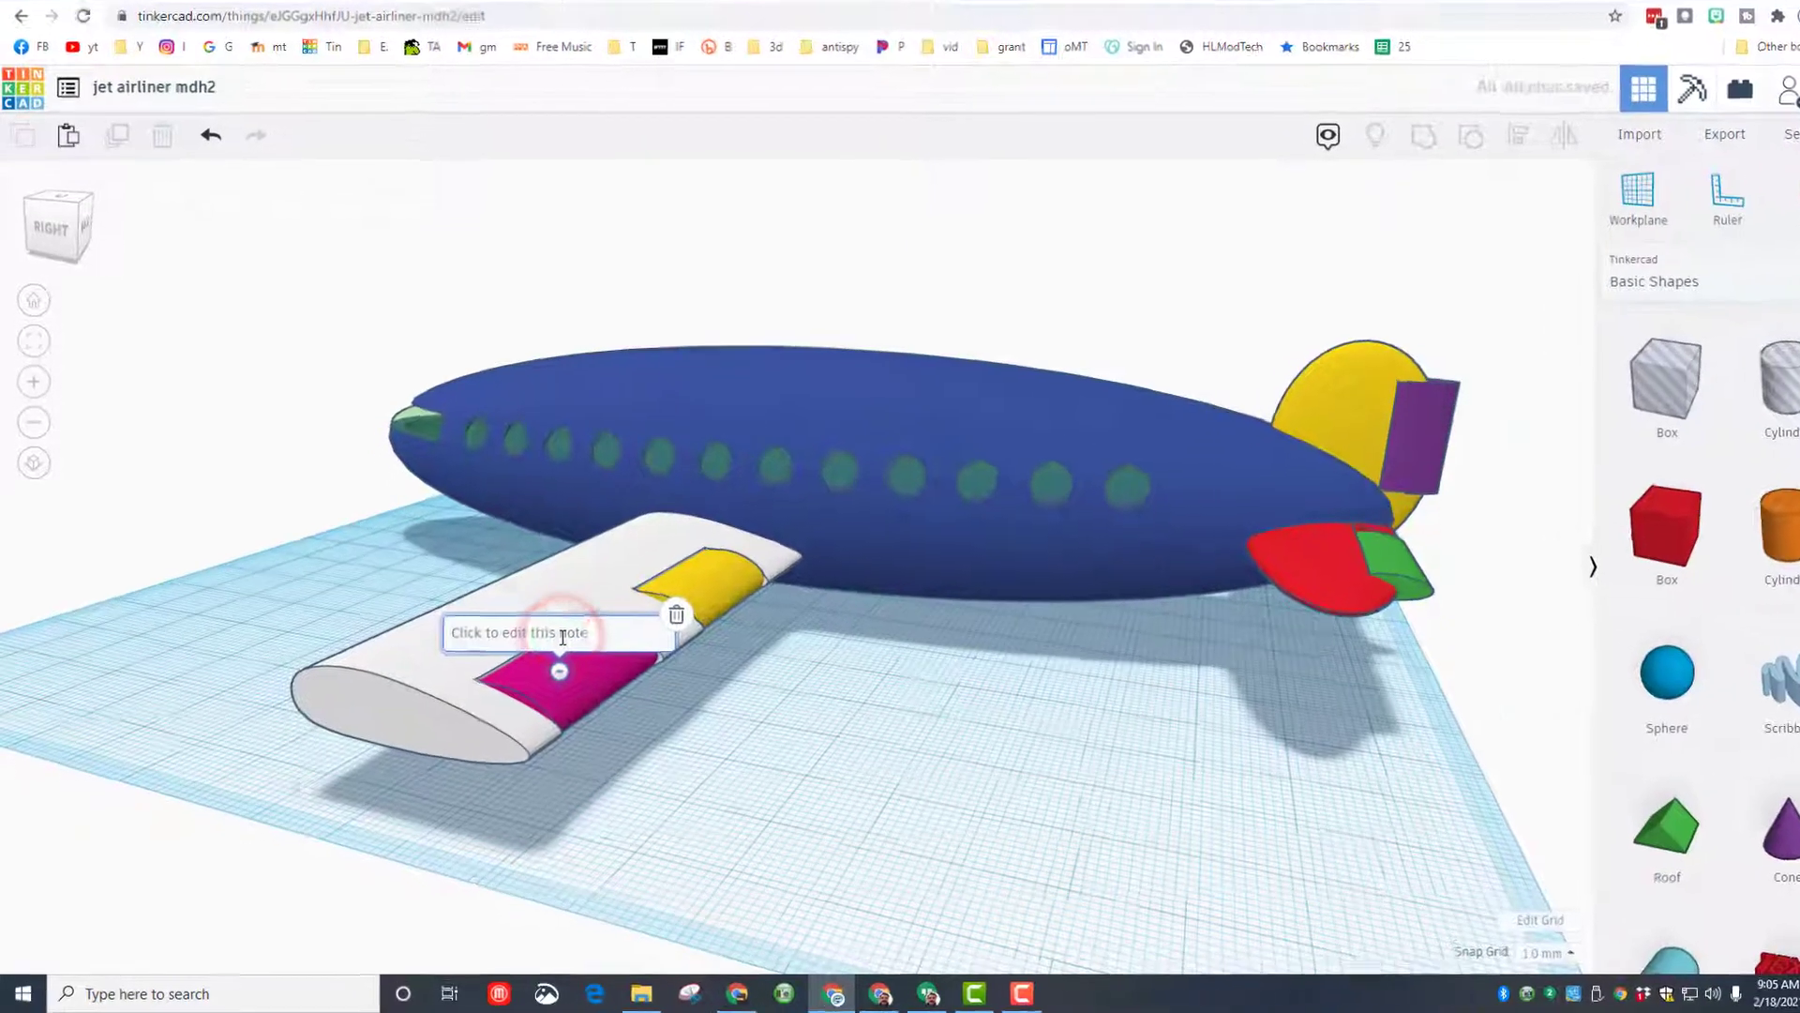
text(Aileron)
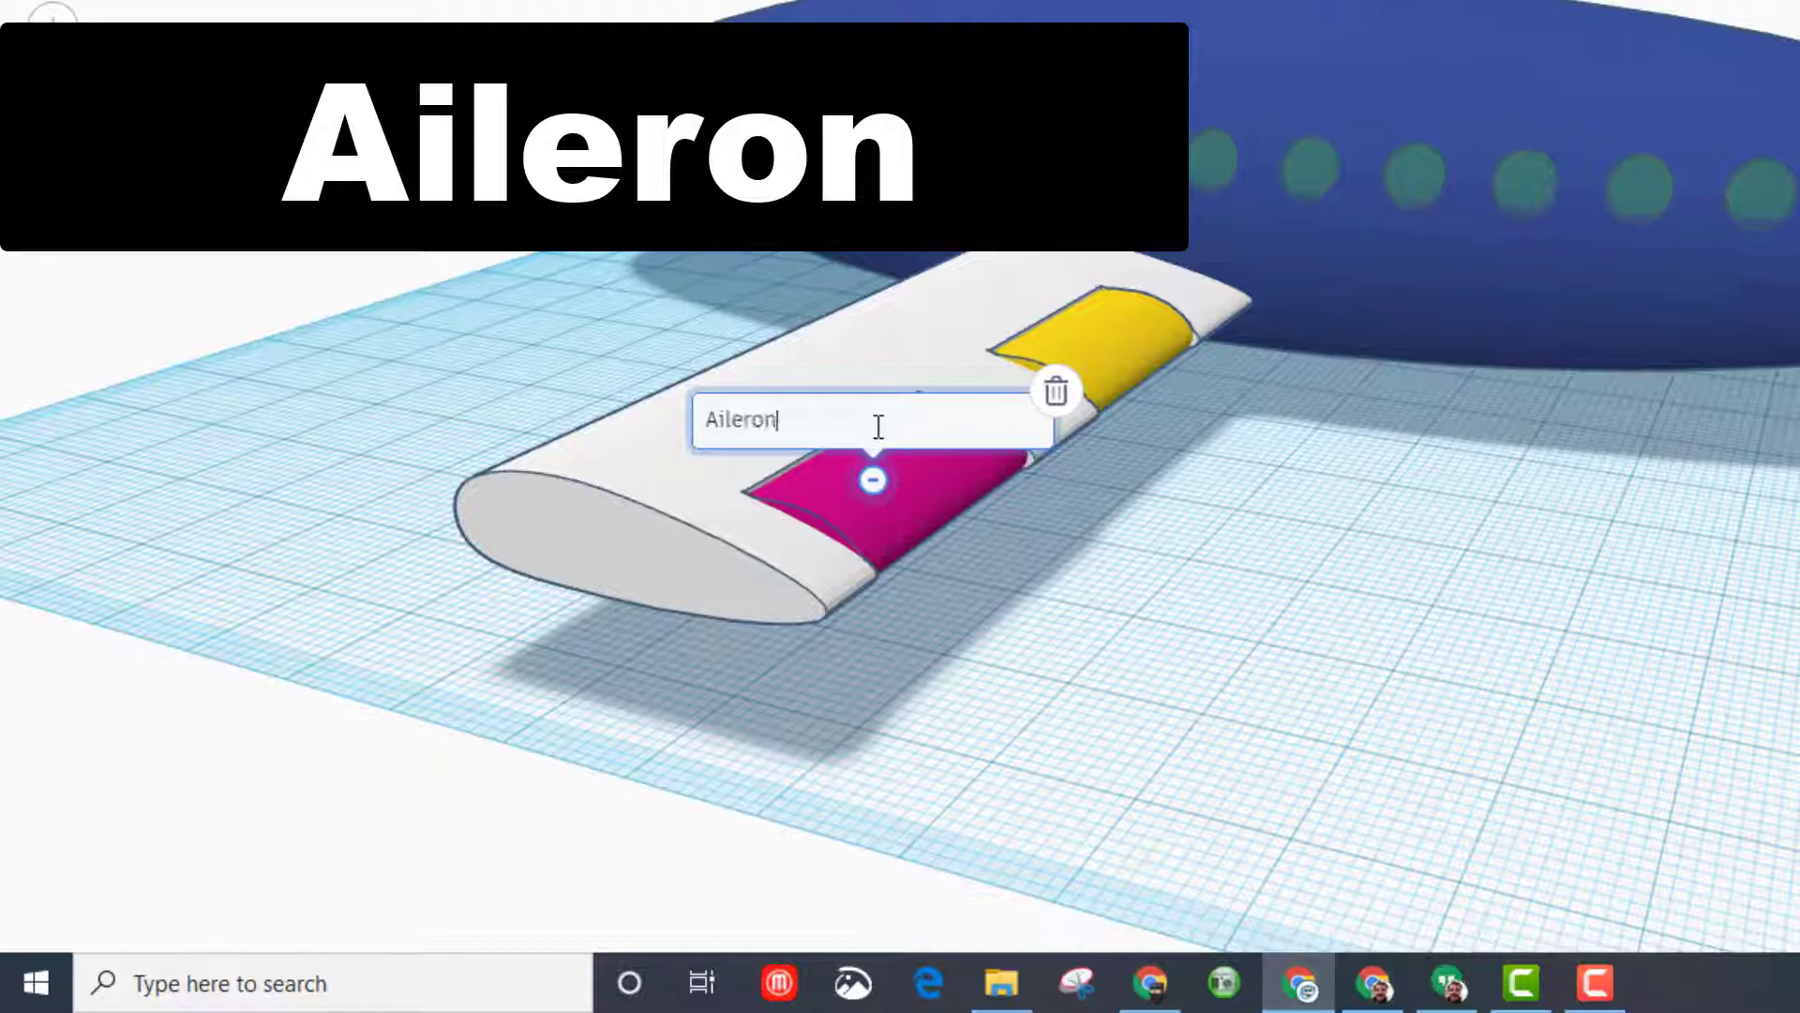
click(1383, 539)
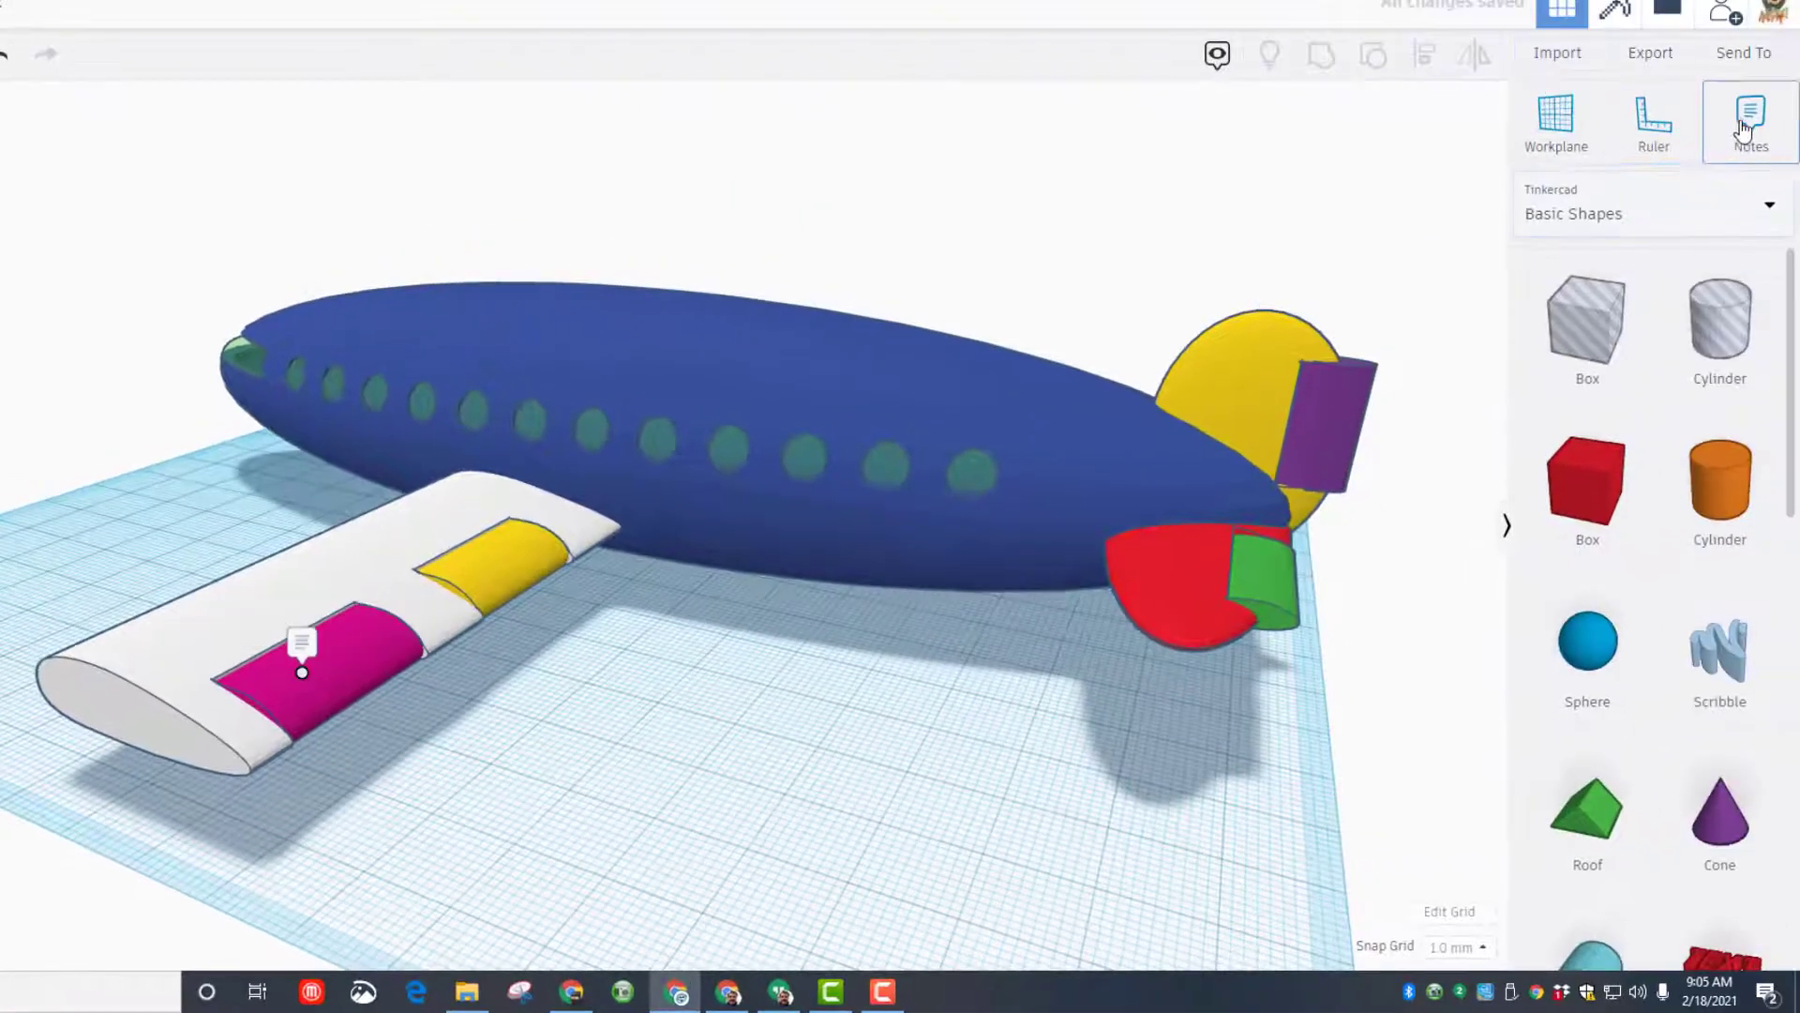
Pin a note reading 'Flap' on the yellow wing panel.
click(1751, 123)
click(490, 563)
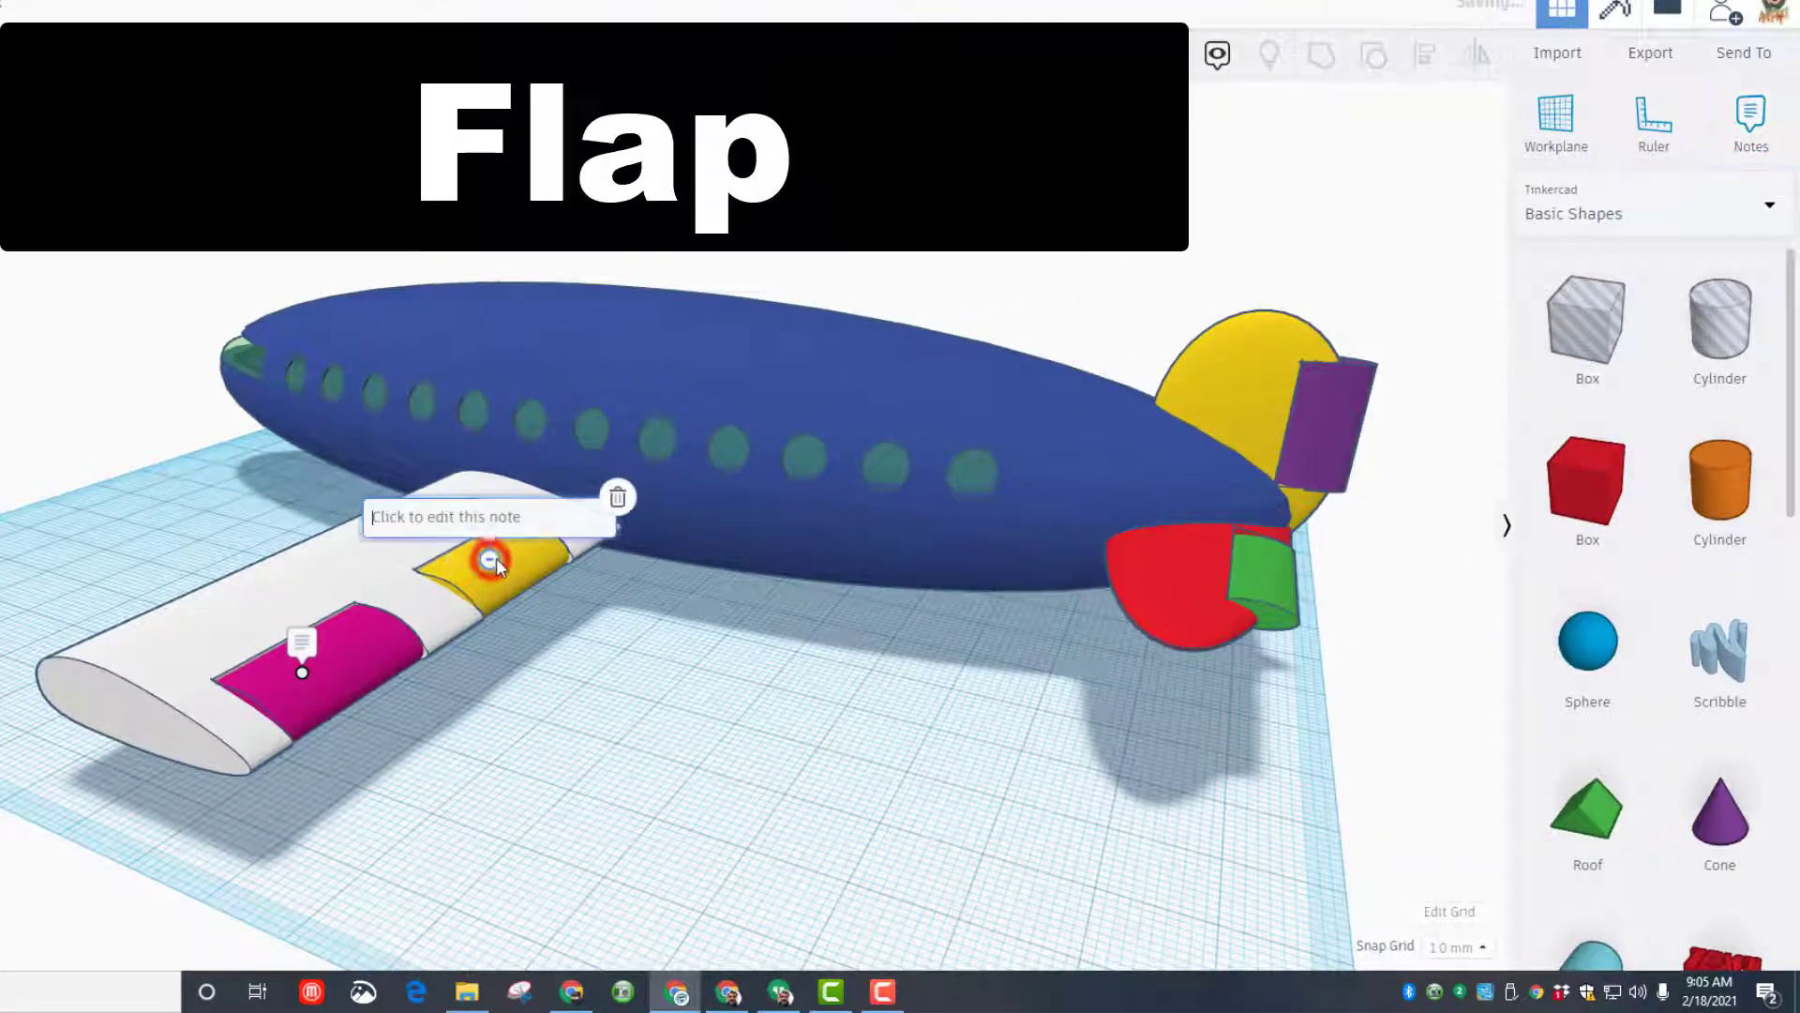
click(482, 516)
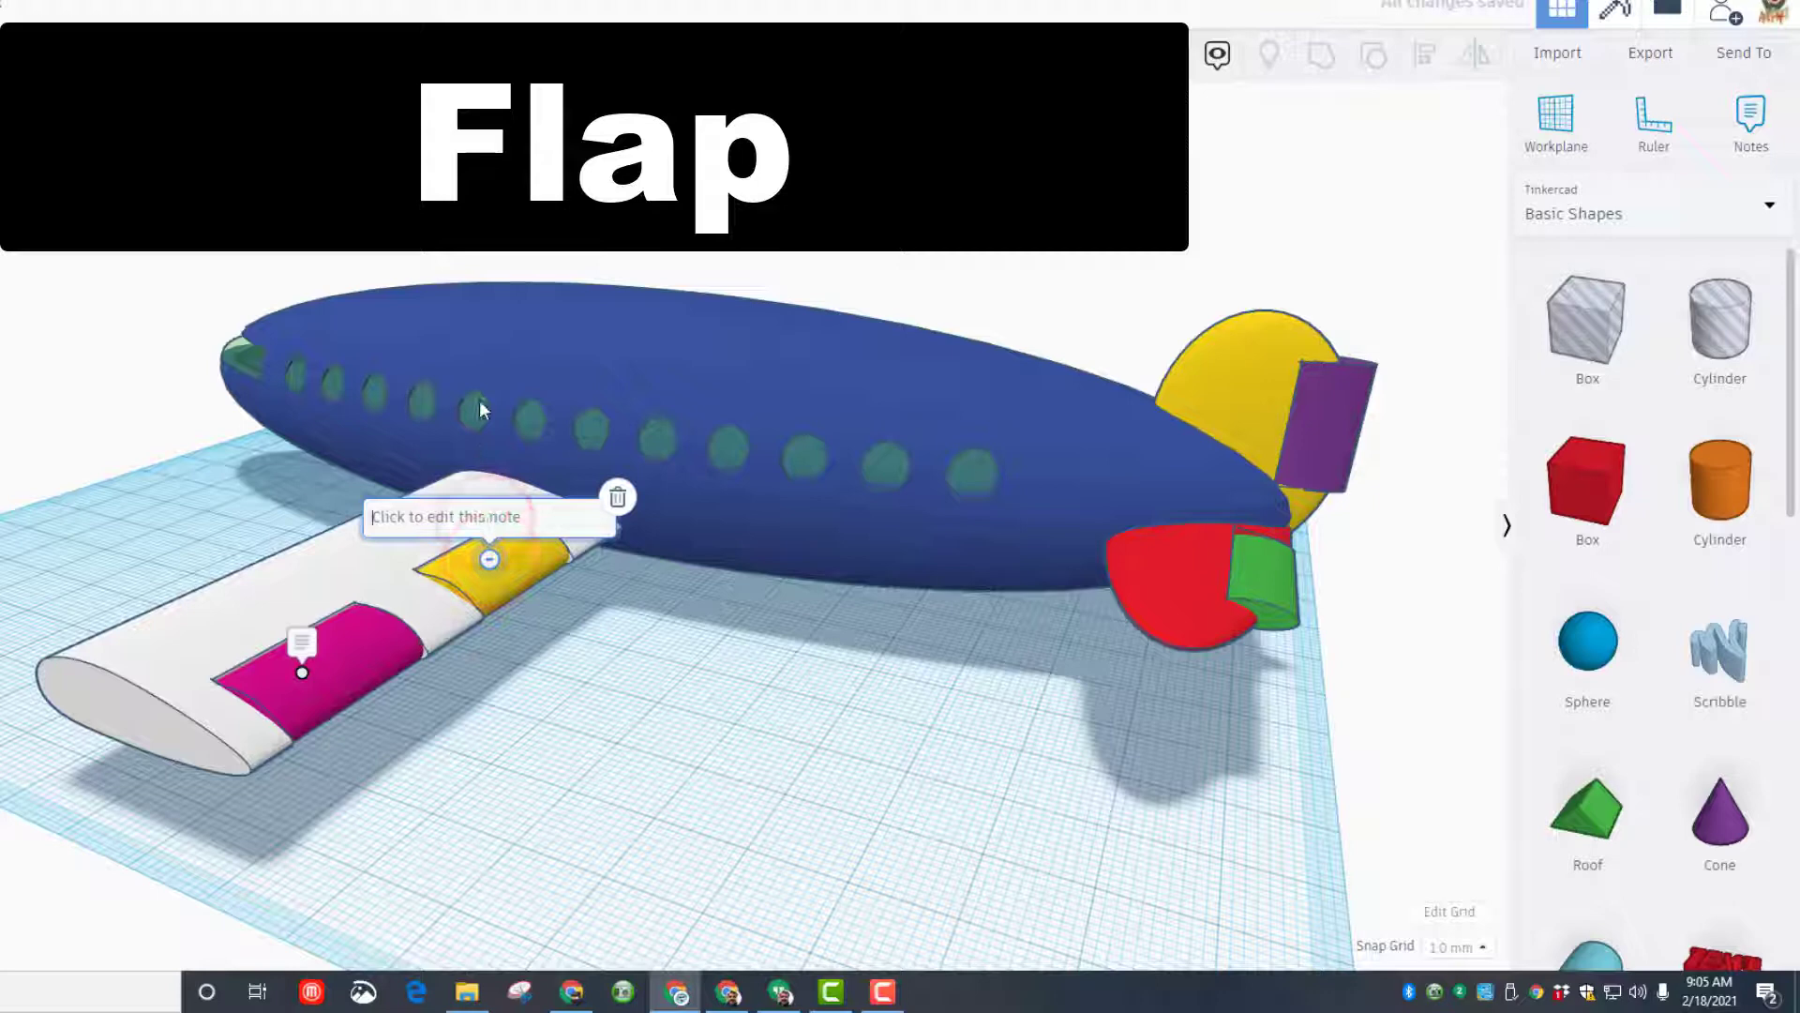
text(Flap)
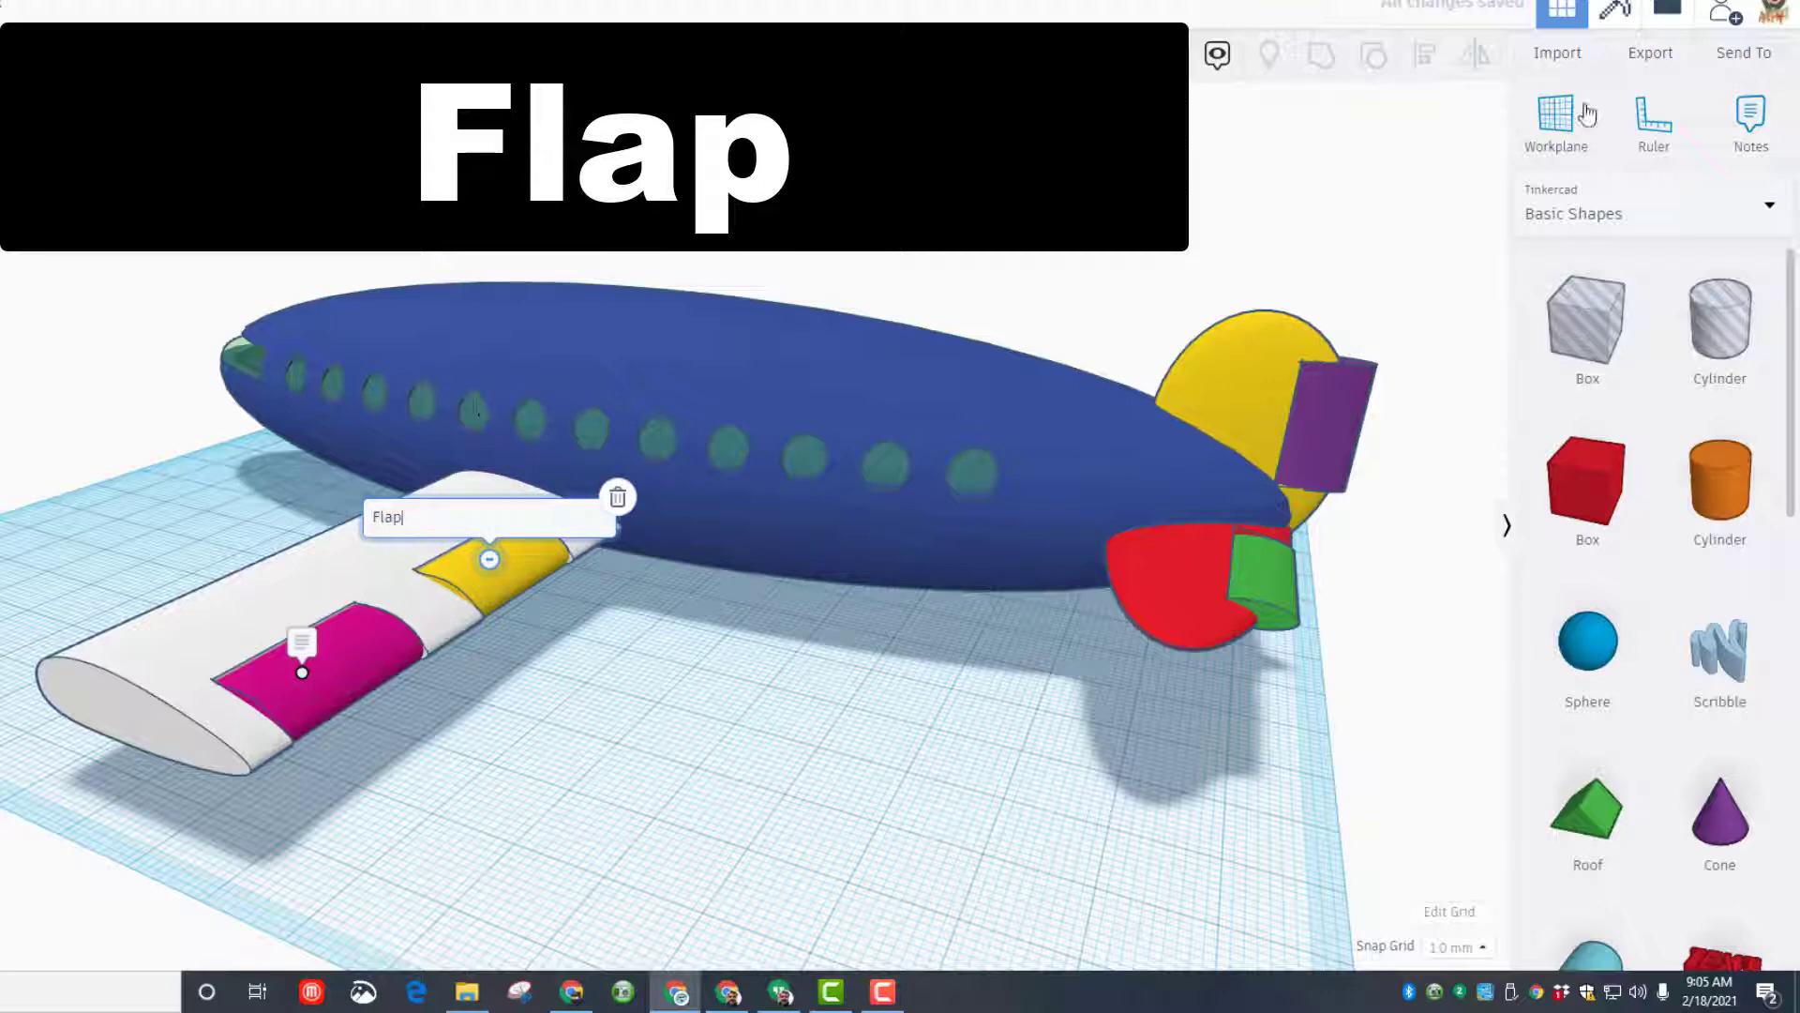
click(1751, 123)
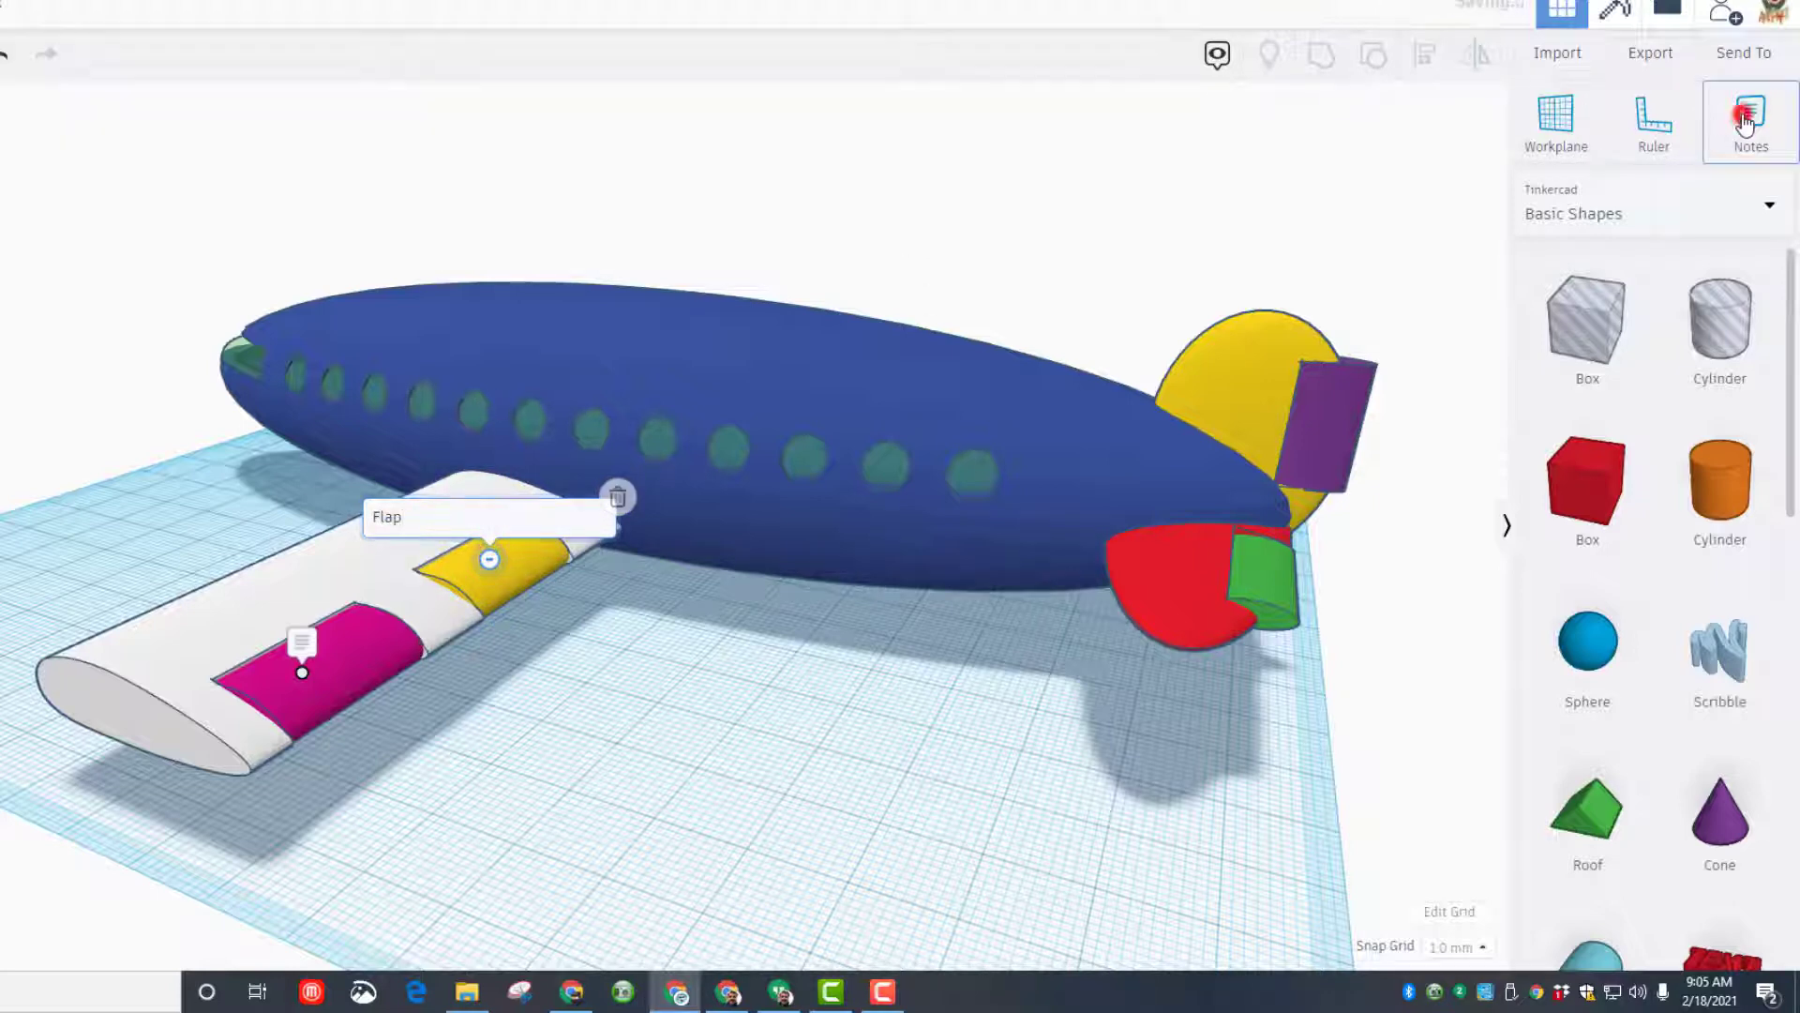
Pin a 'Wing' note on the white wing tip and an 'Airfoil' note on the wing surface.
click(132, 637)
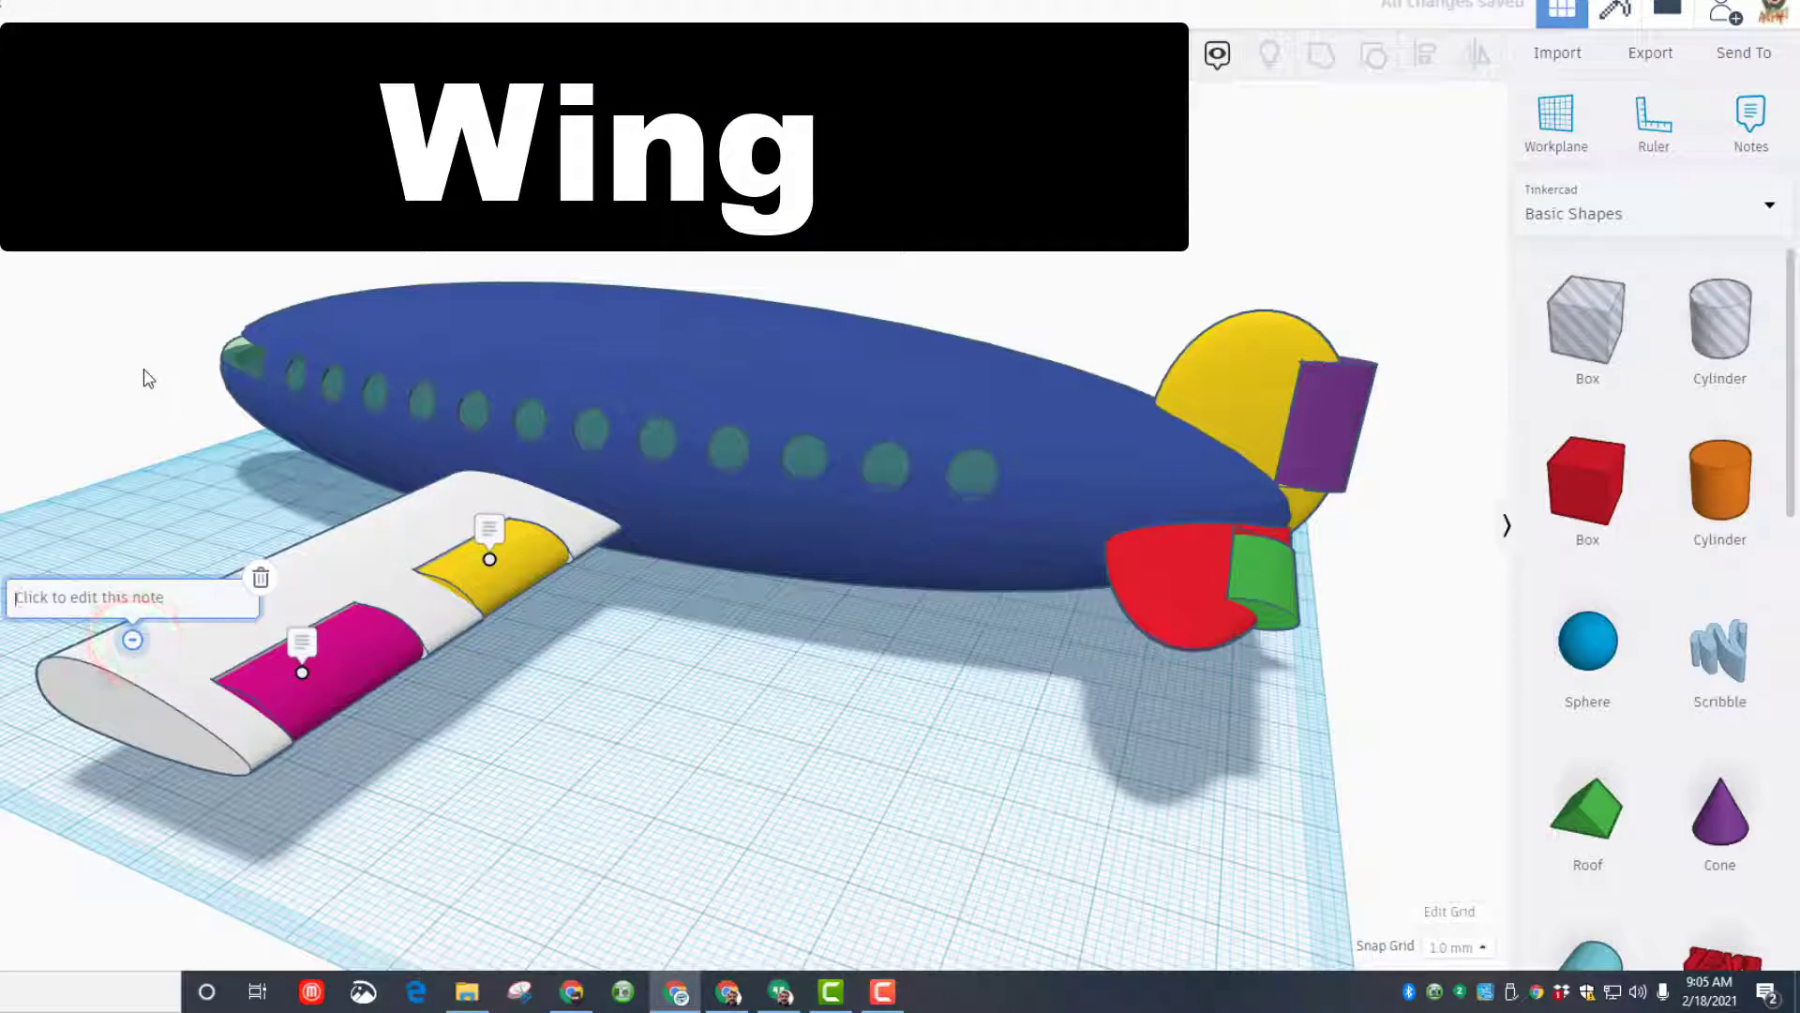
text(Wing)
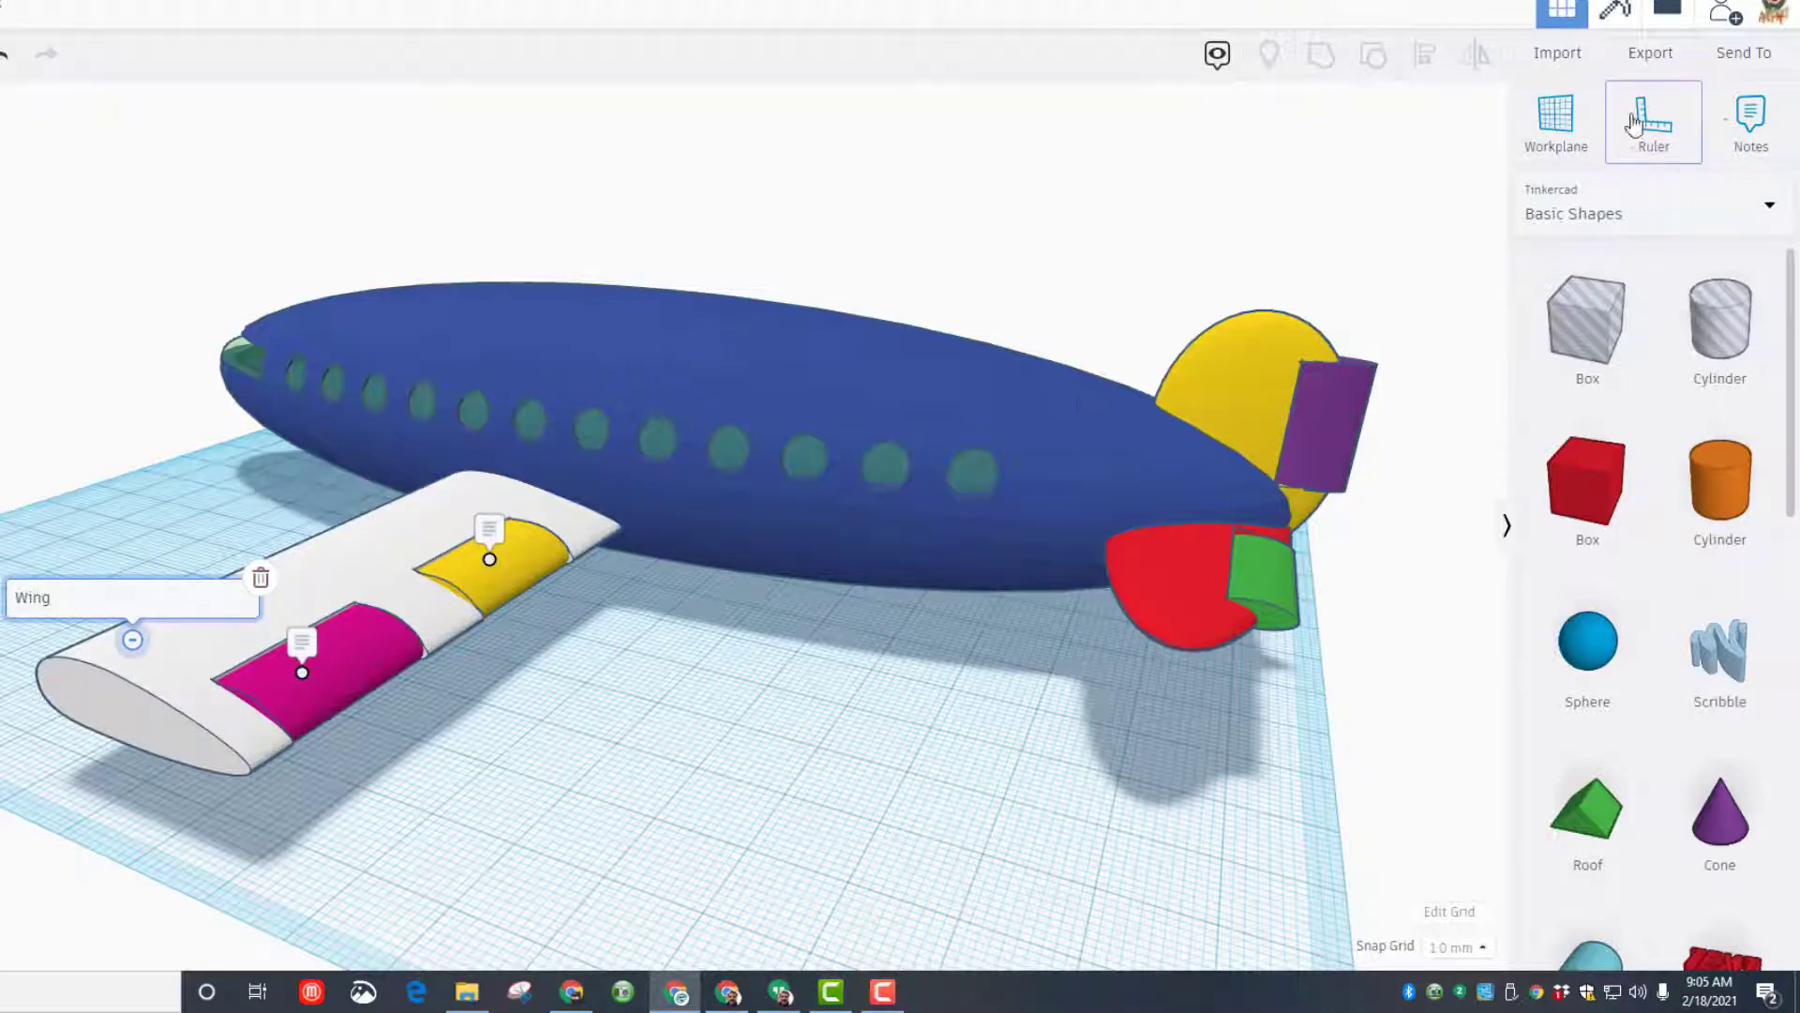
click(1750, 123)
click(265, 570)
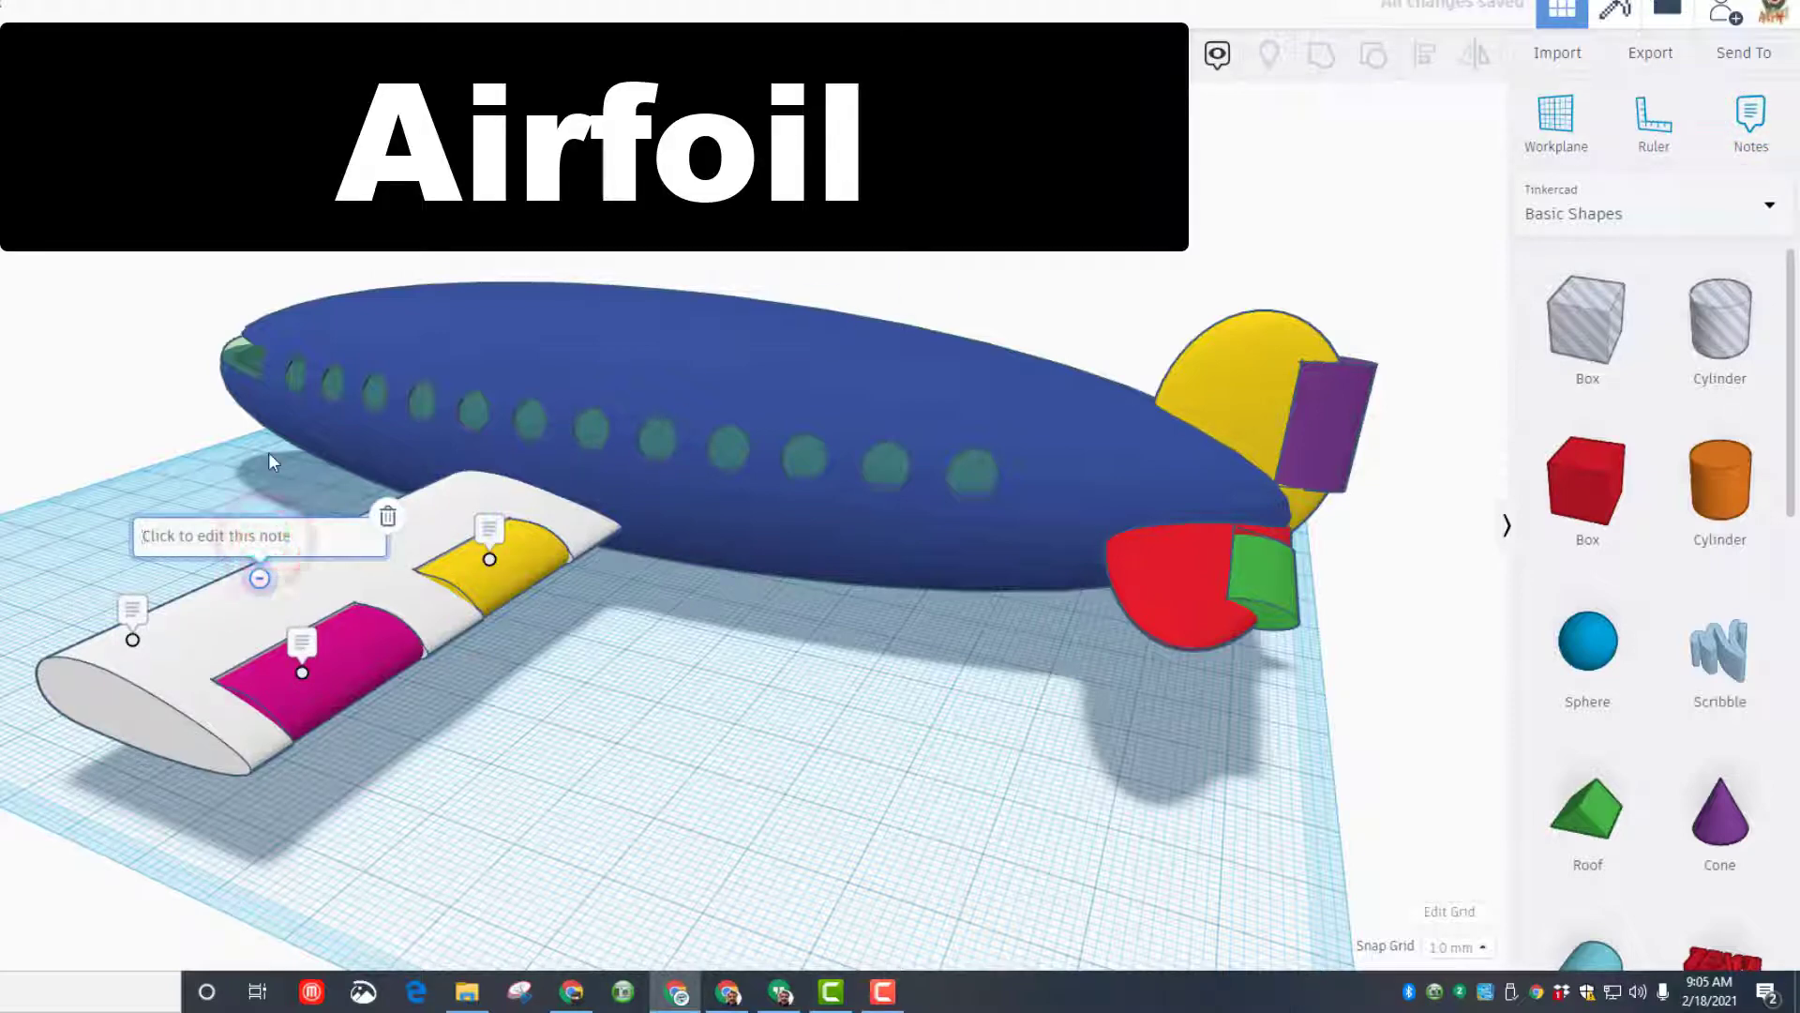
text(Air)
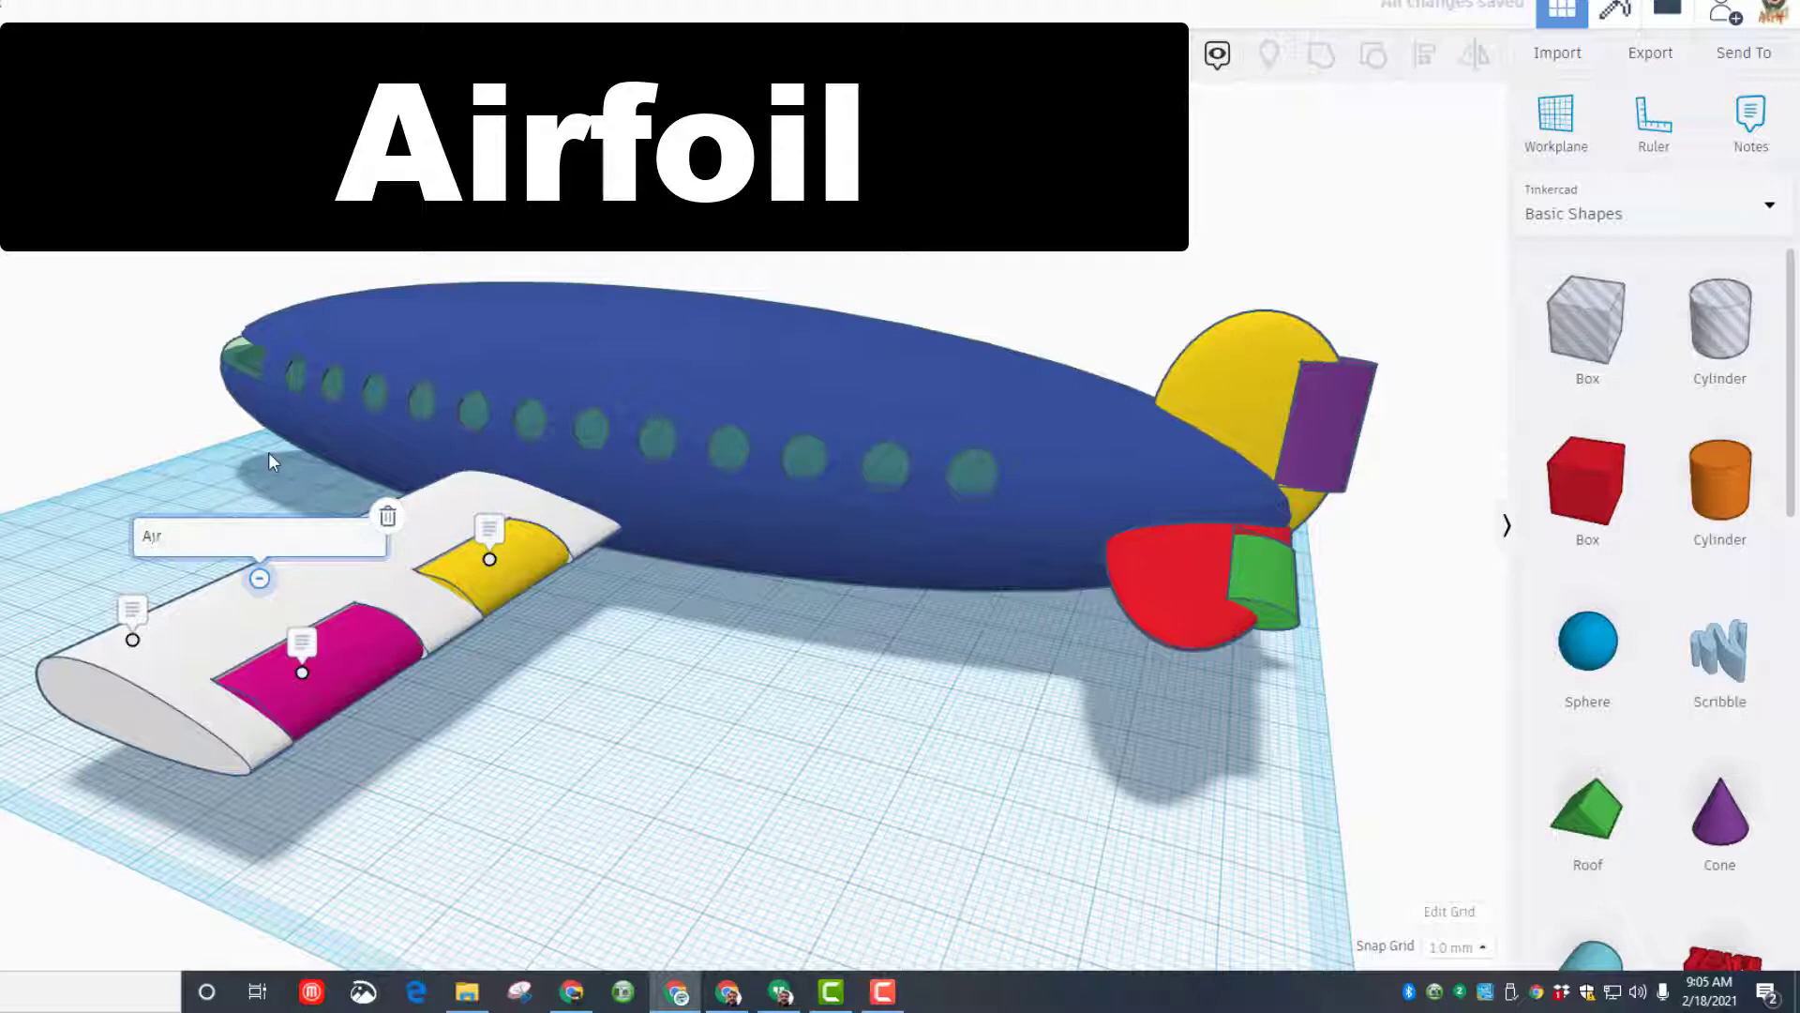
text(f)
text(oi)
text(l)
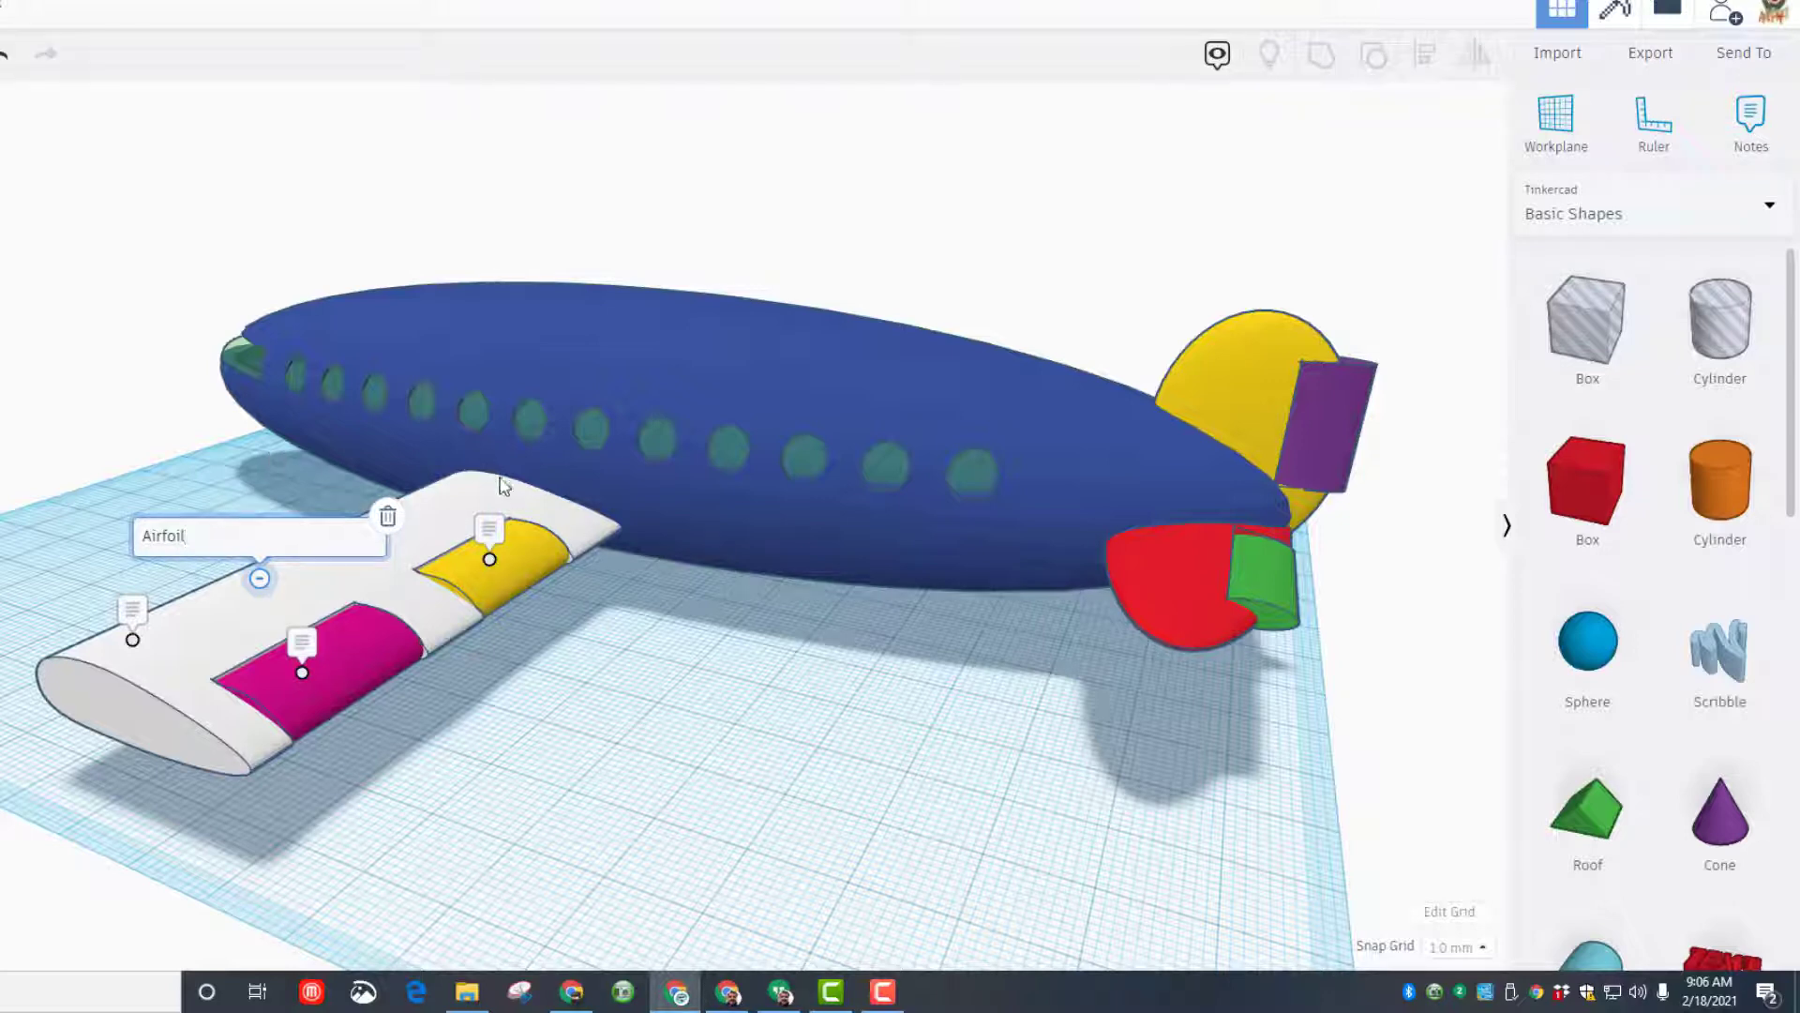
click(561, 686)
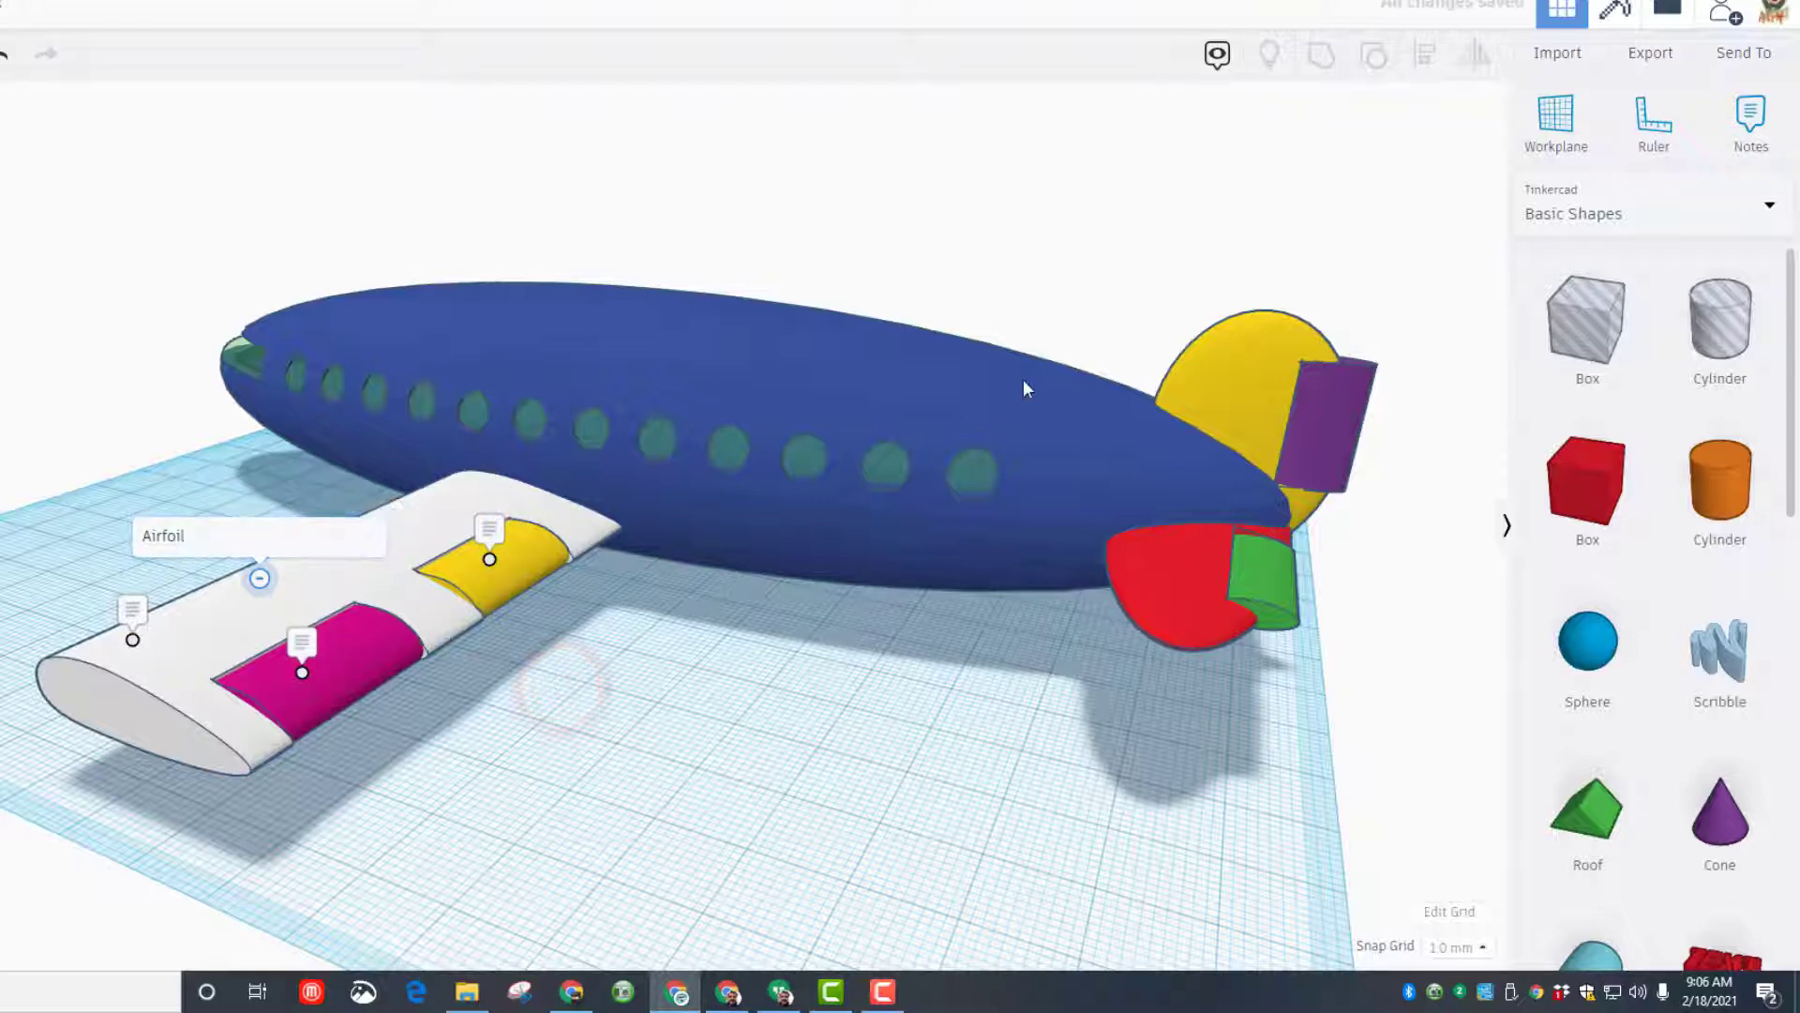
Toggle note visibility, turn toward the tail, and pin a 'Fuselage' note on the blue body.
click(1213, 59)
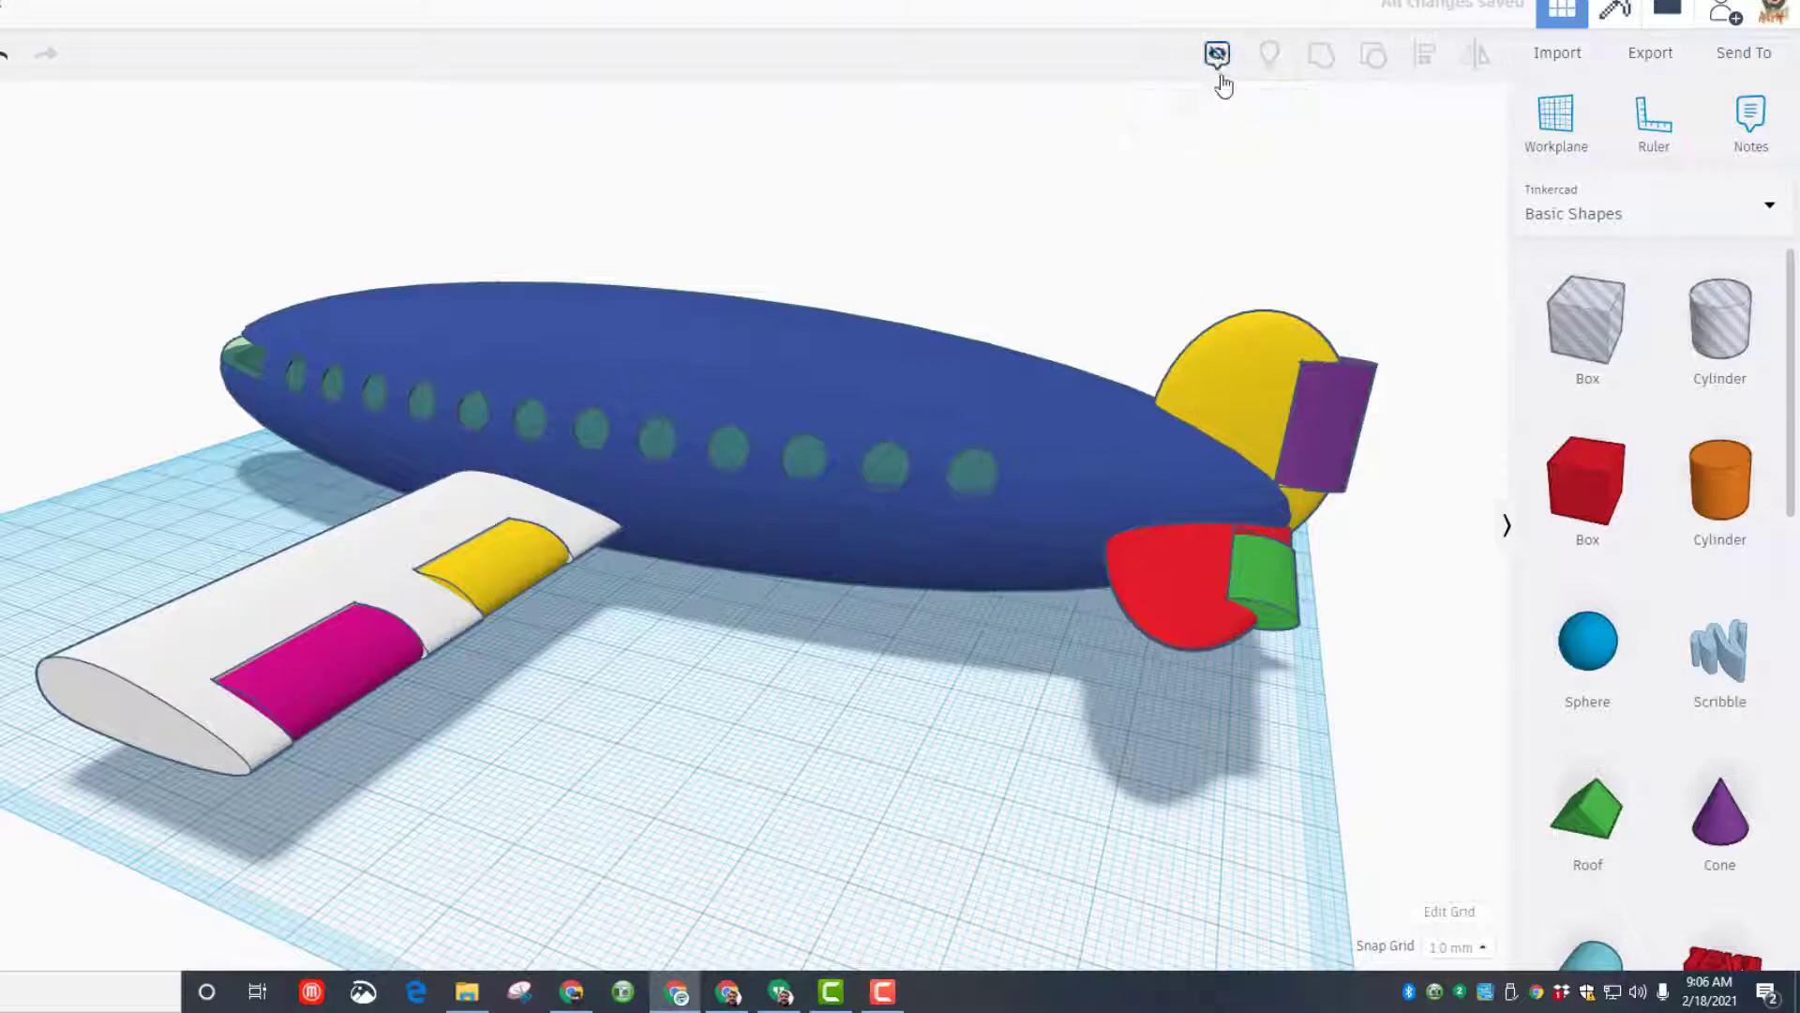
click(1217, 57)
mouse_move(730, 723)
right_down()
mouse_move(670, 747)
mouse_move(1051, 511)
right_up()
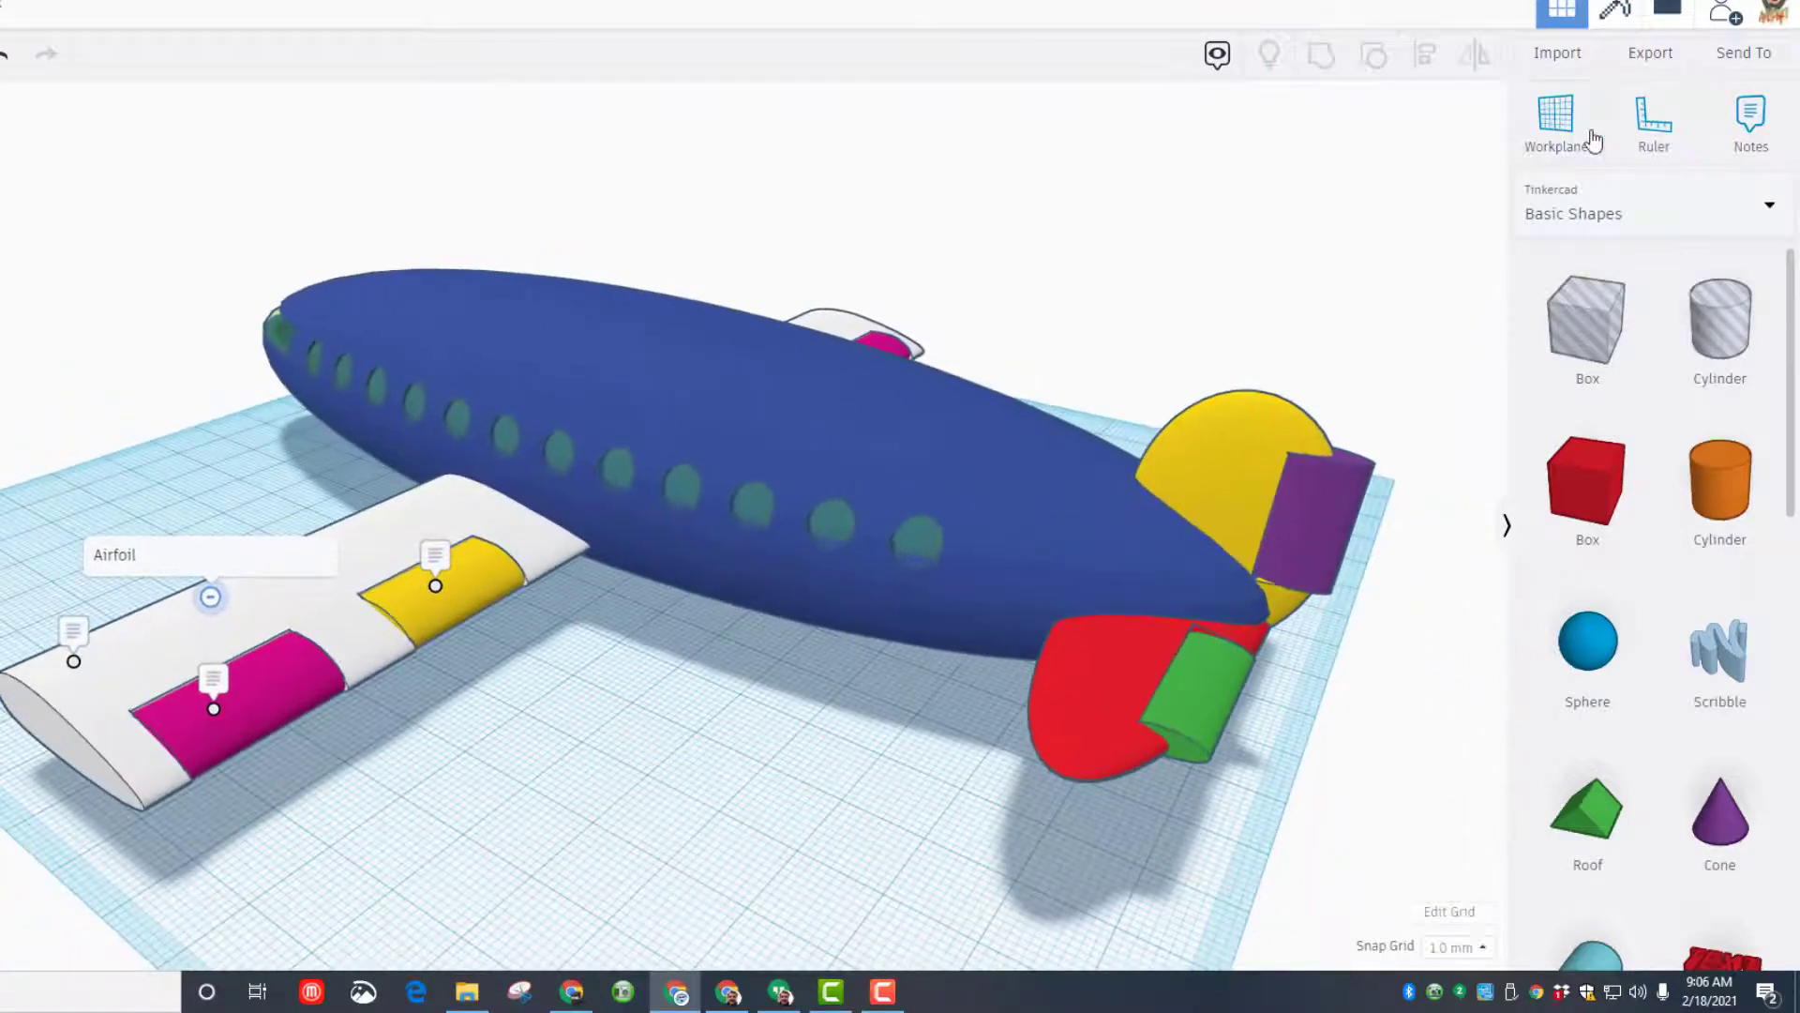
click(1751, 120)
click(596, 305)
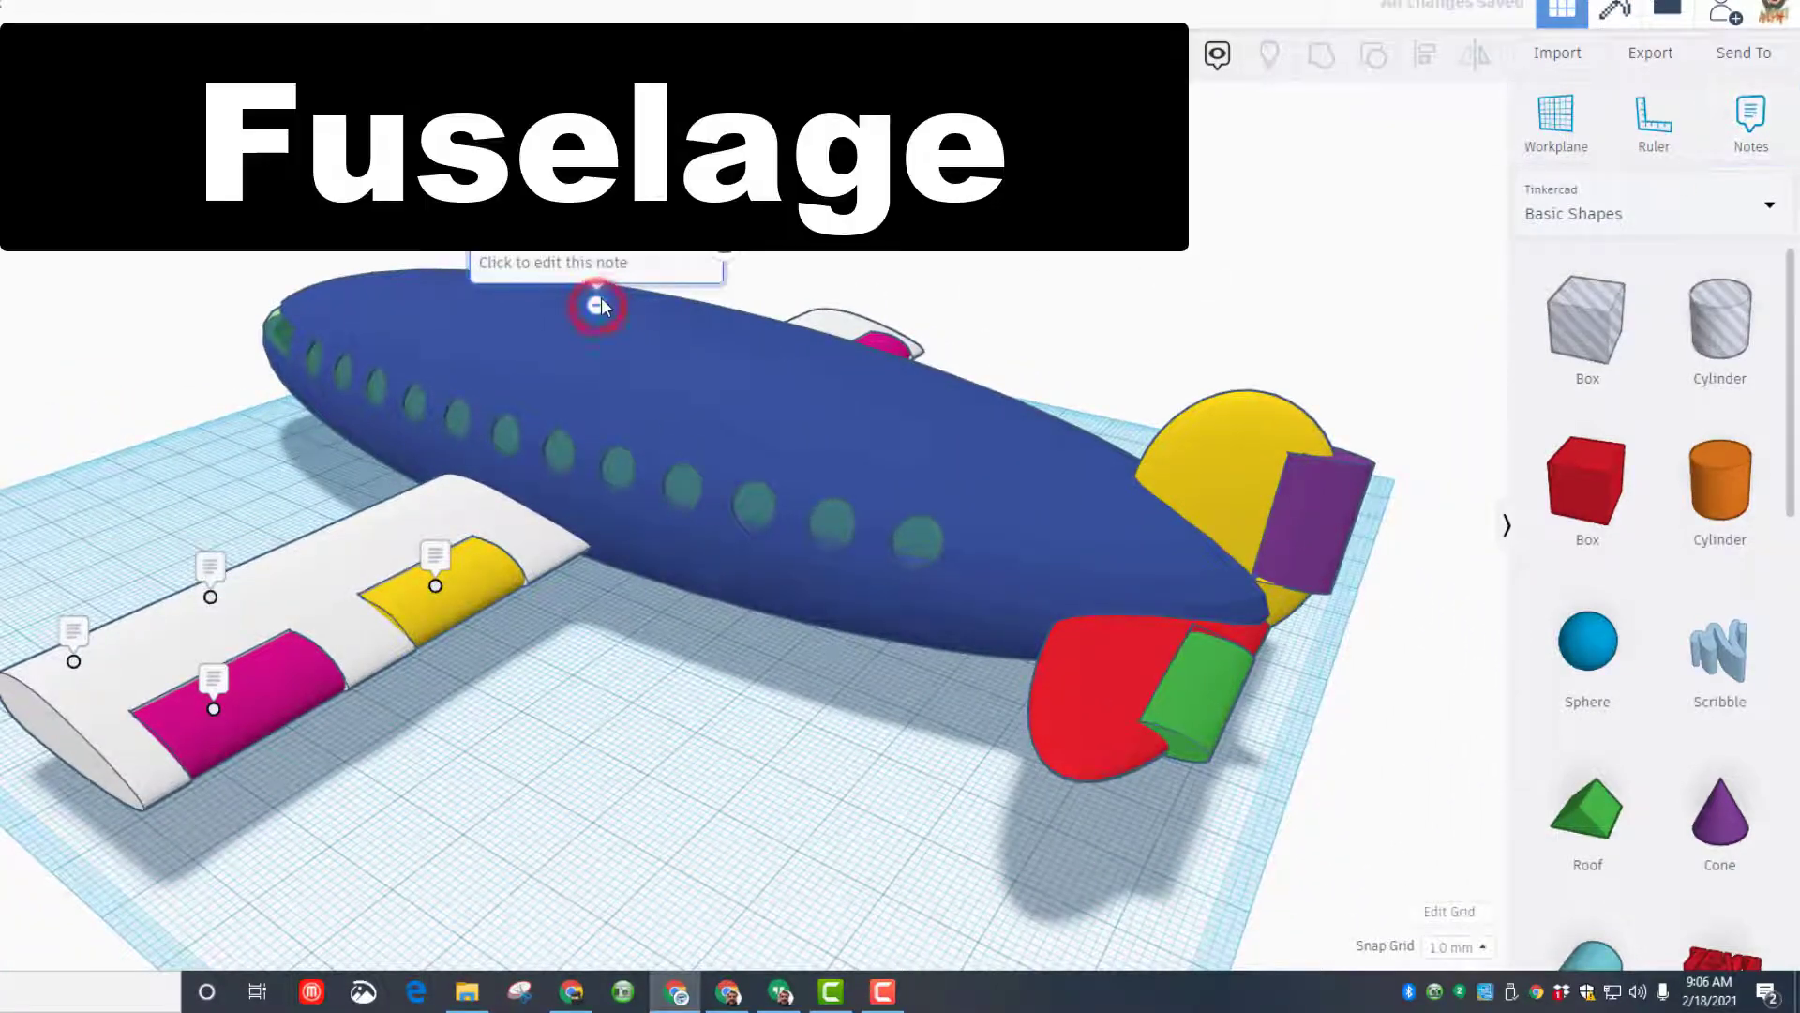
text(Fus)
text(elage)
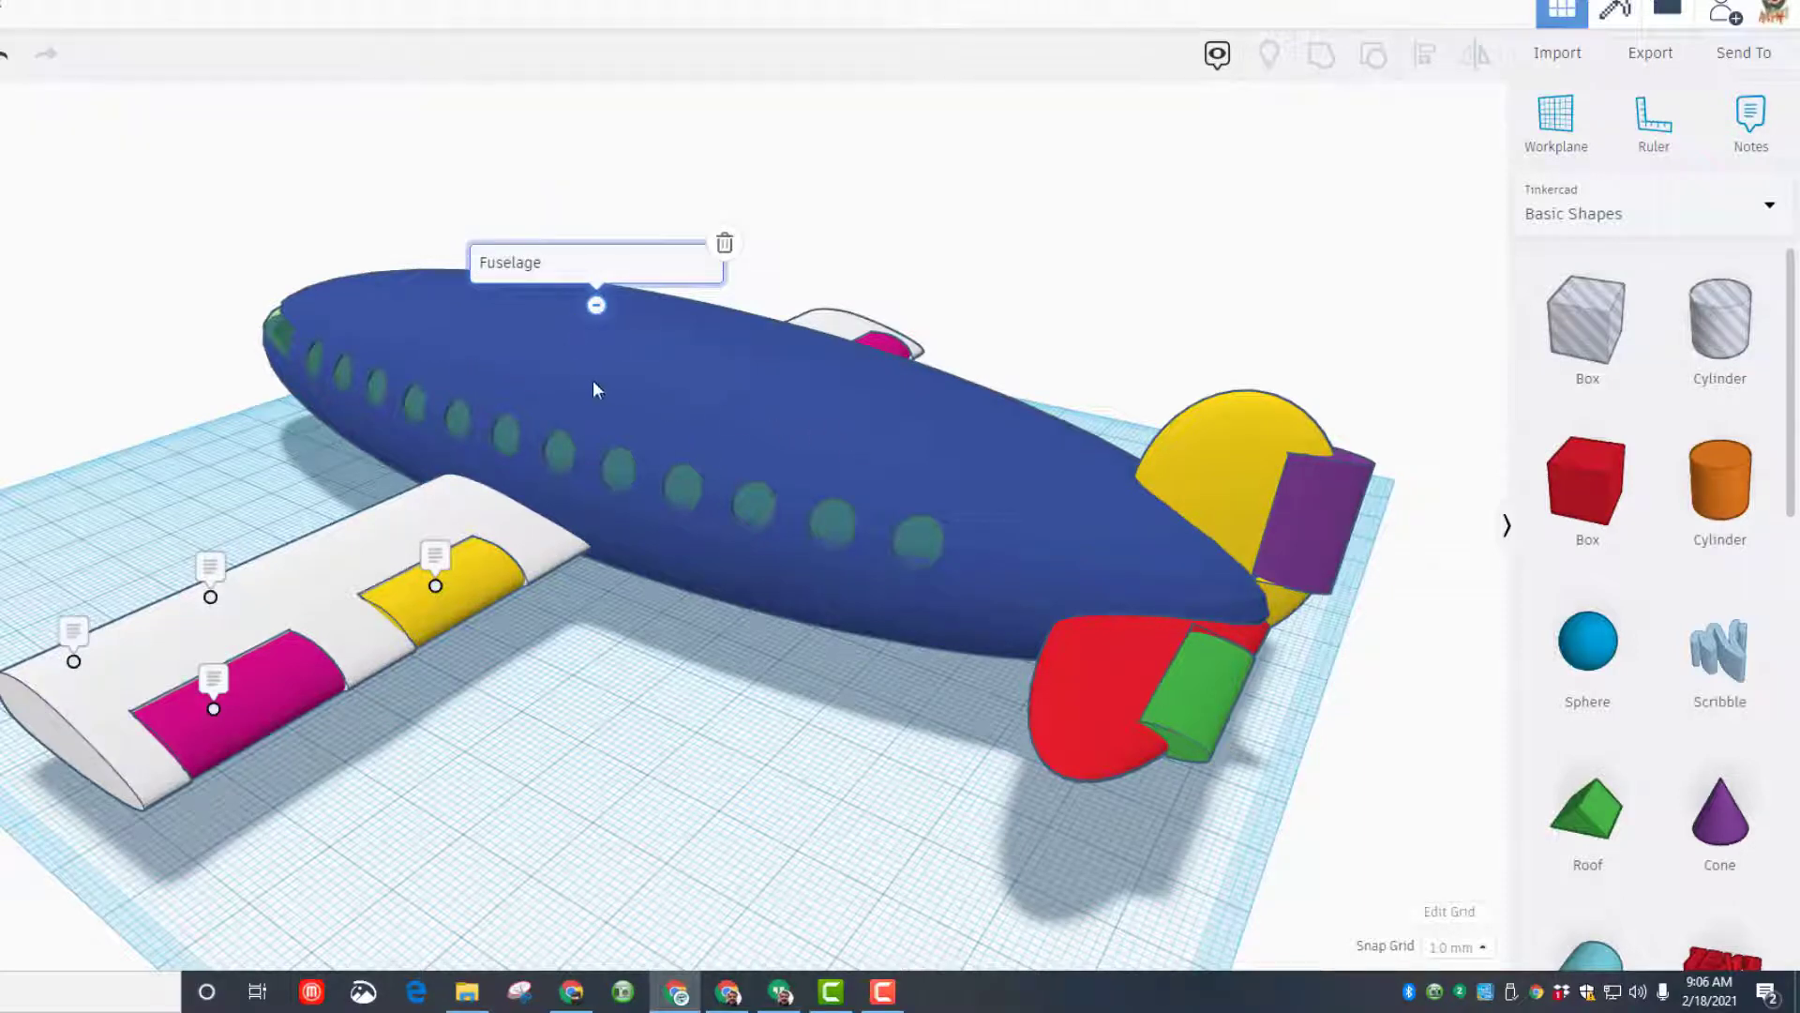
Label the red horizontal stabilizer and pin a note on the yellow vertical stabilizer.
click(1759, 142)
click(1079, 678)
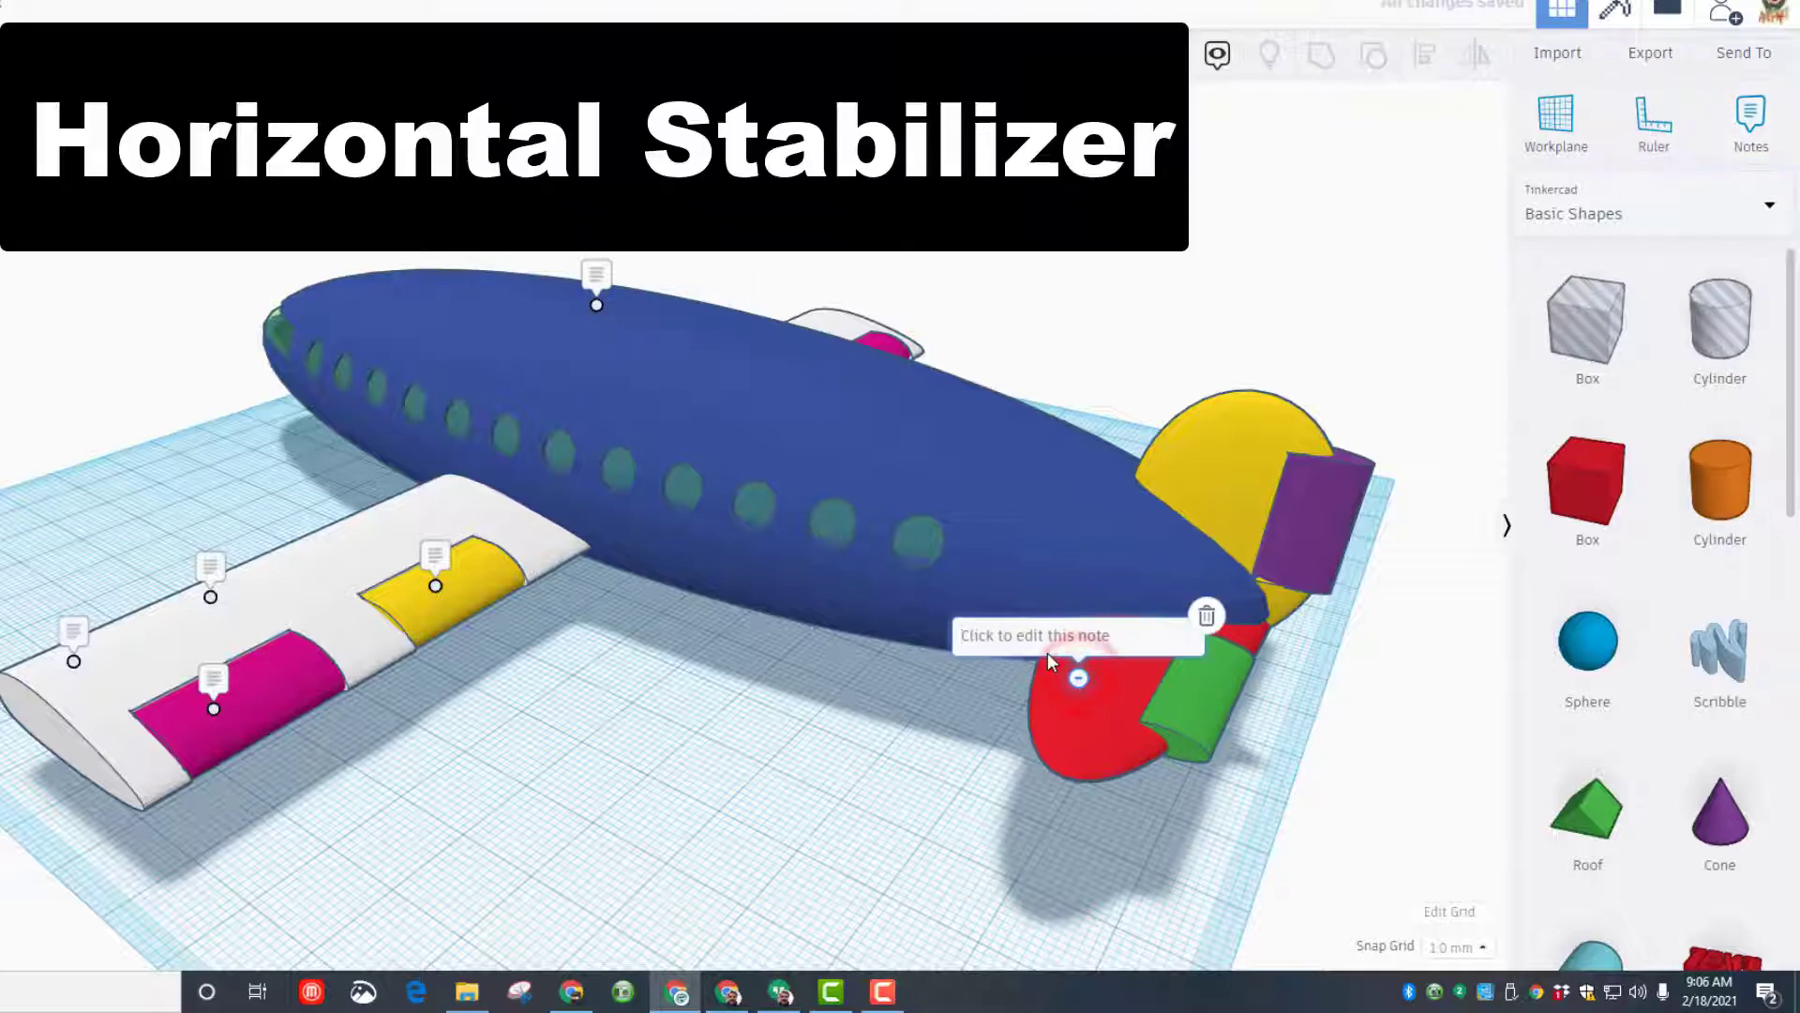
text(H)
text(o)
text(r)
text(izon)
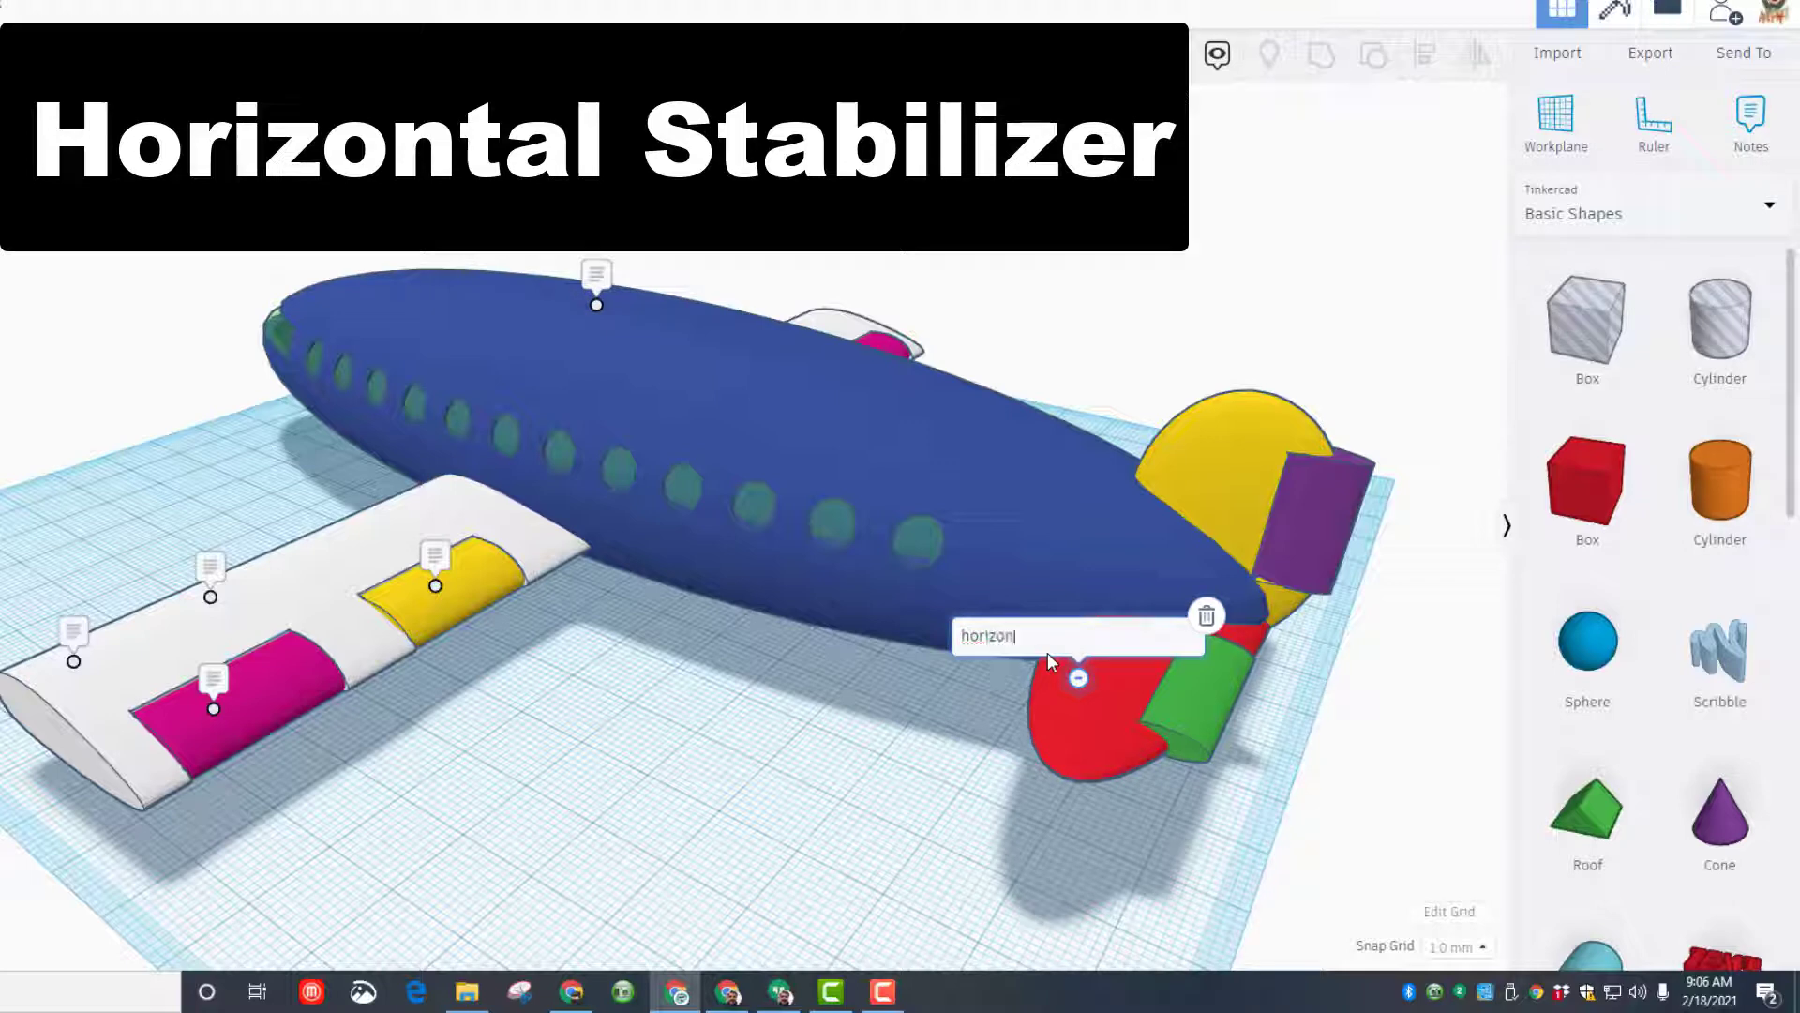
text(ta stabilizer)
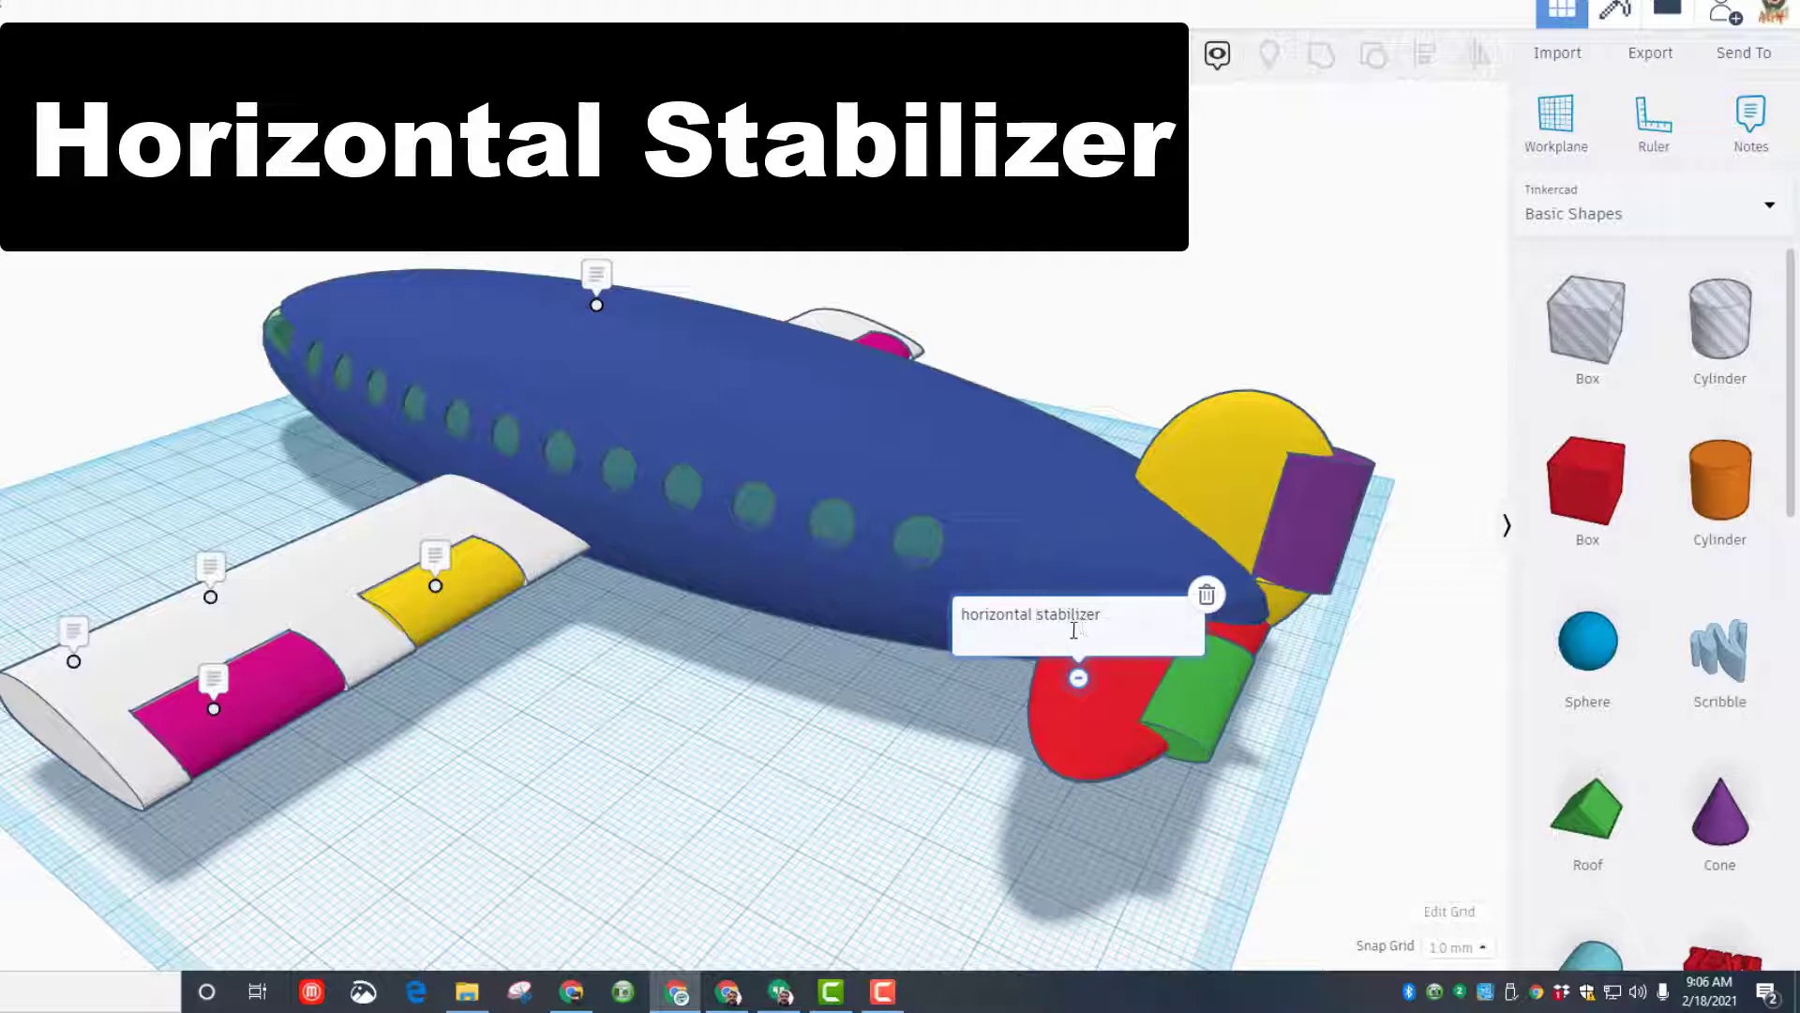
click(1207, 477)
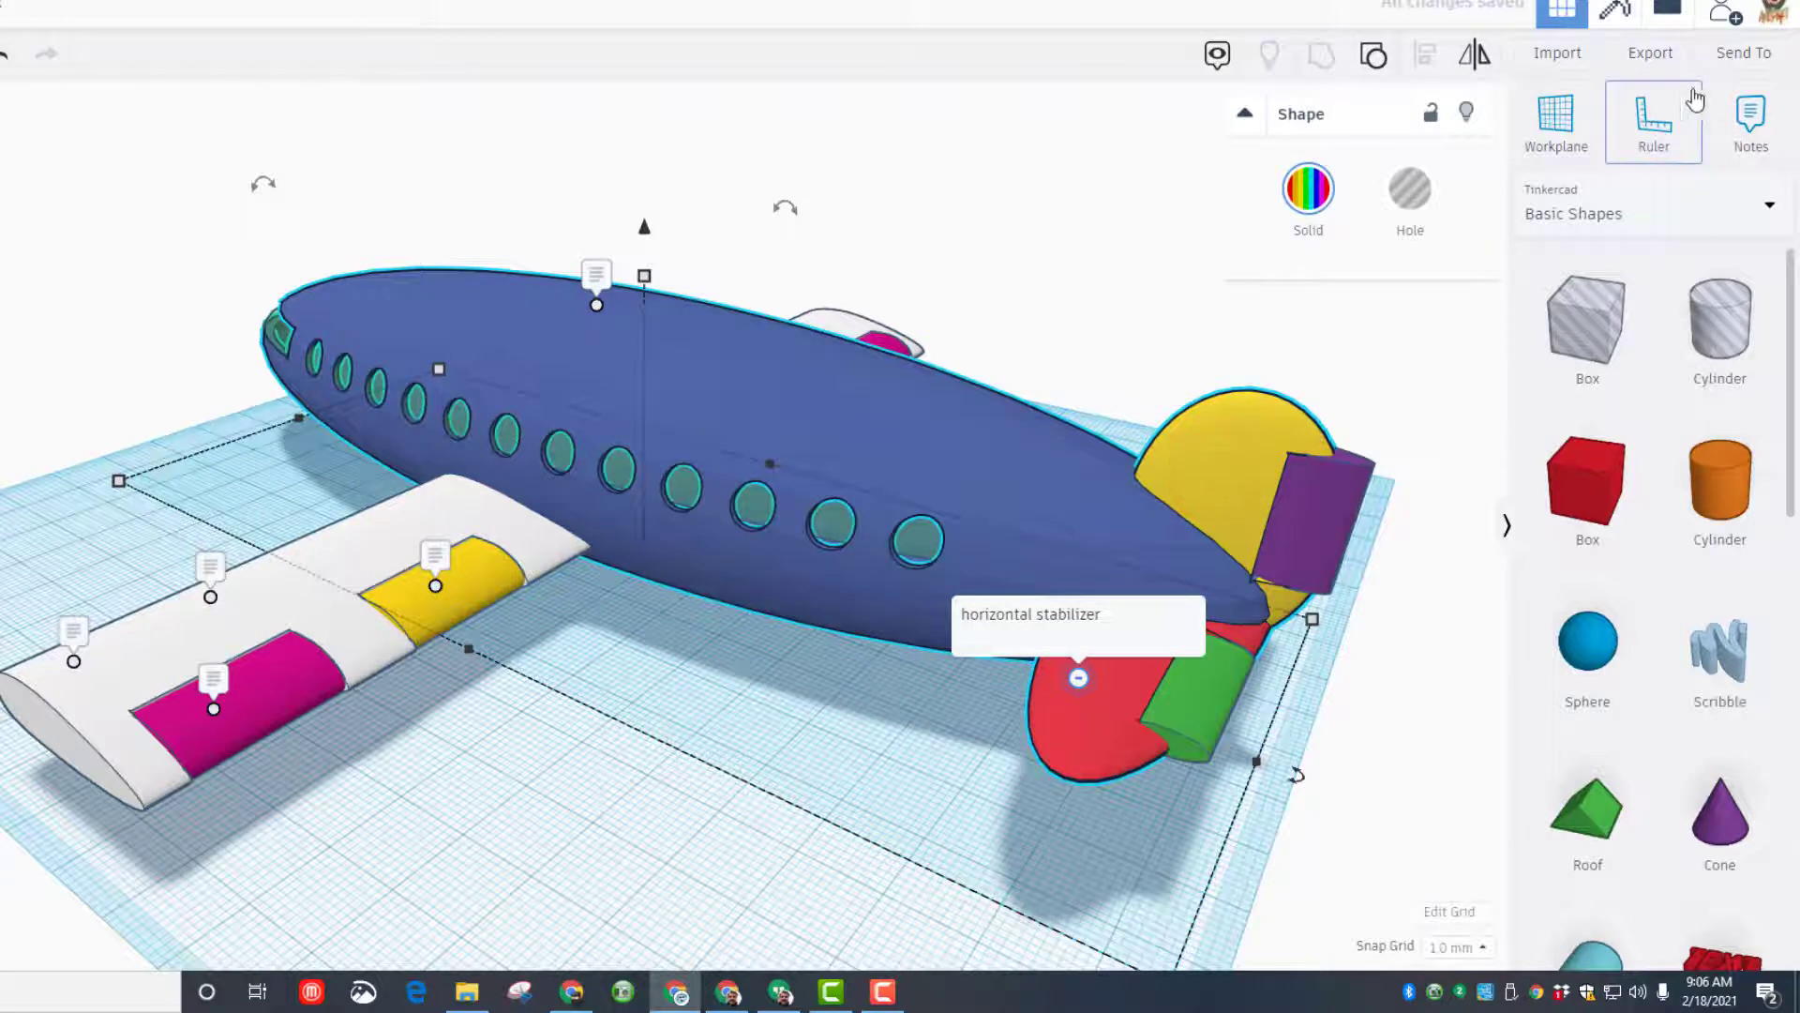
click(1751, 119)
click(1206, 435)
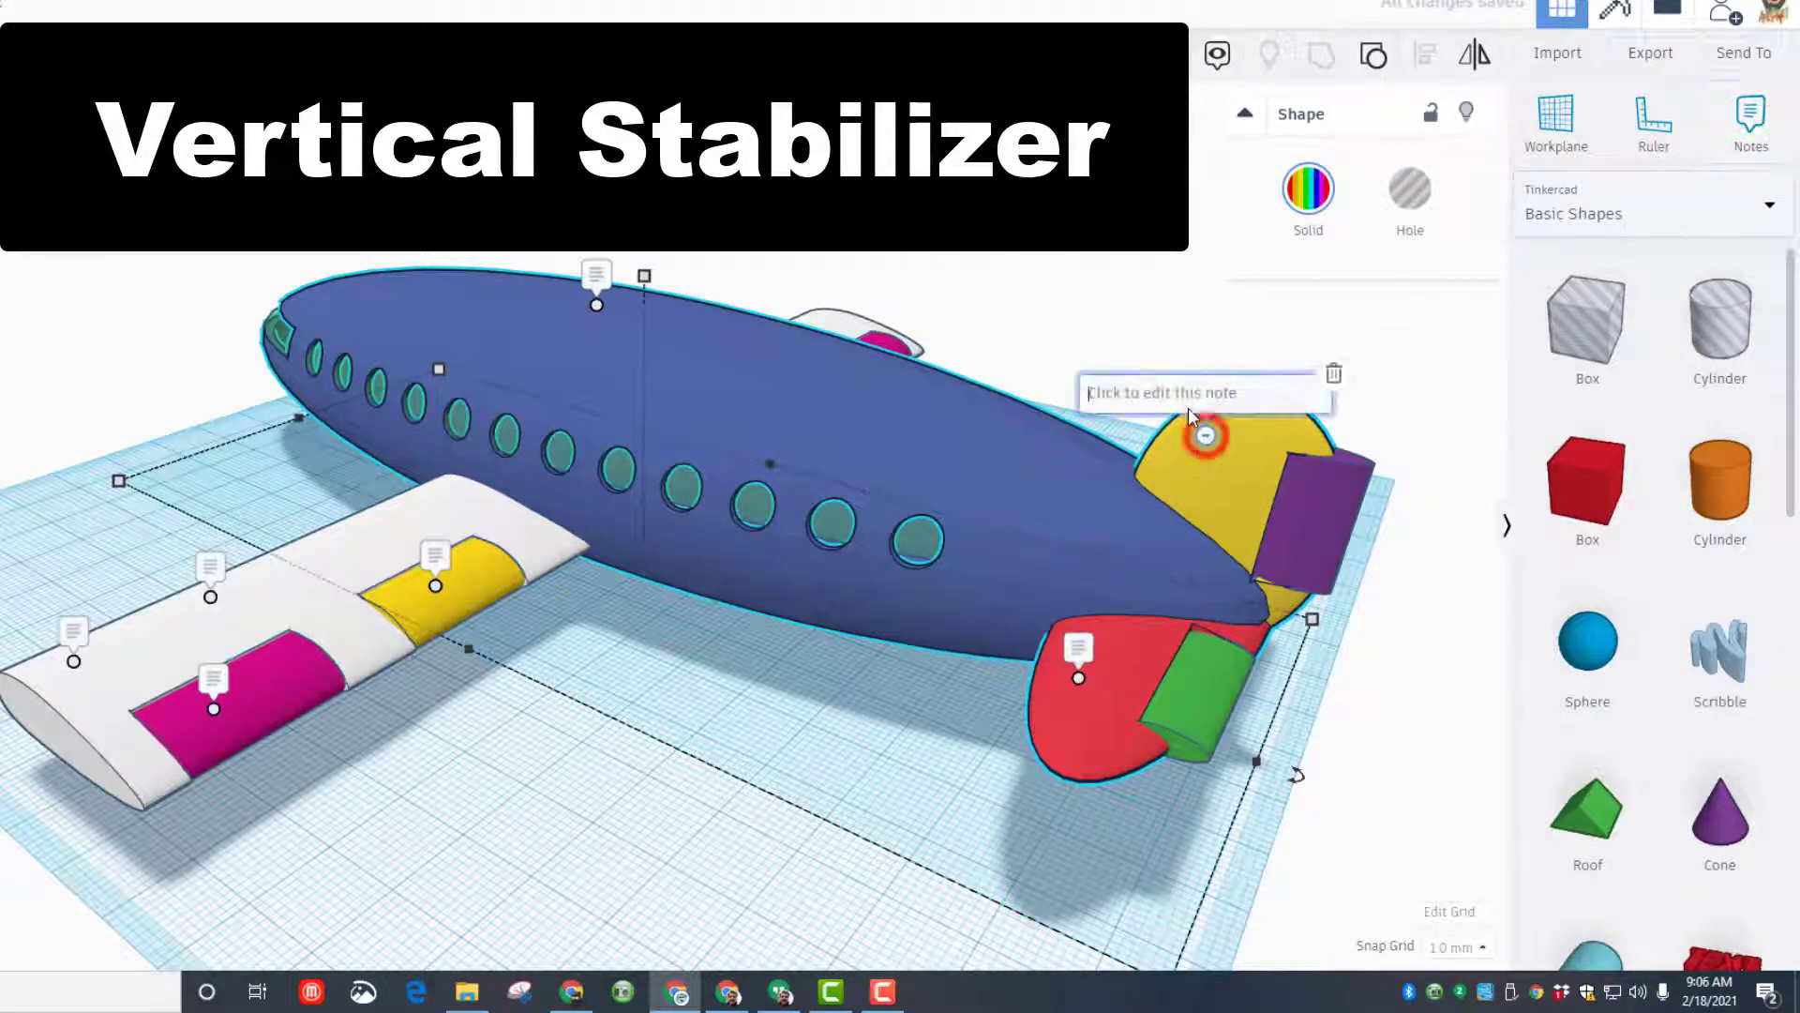
text(vertical stabilizer)
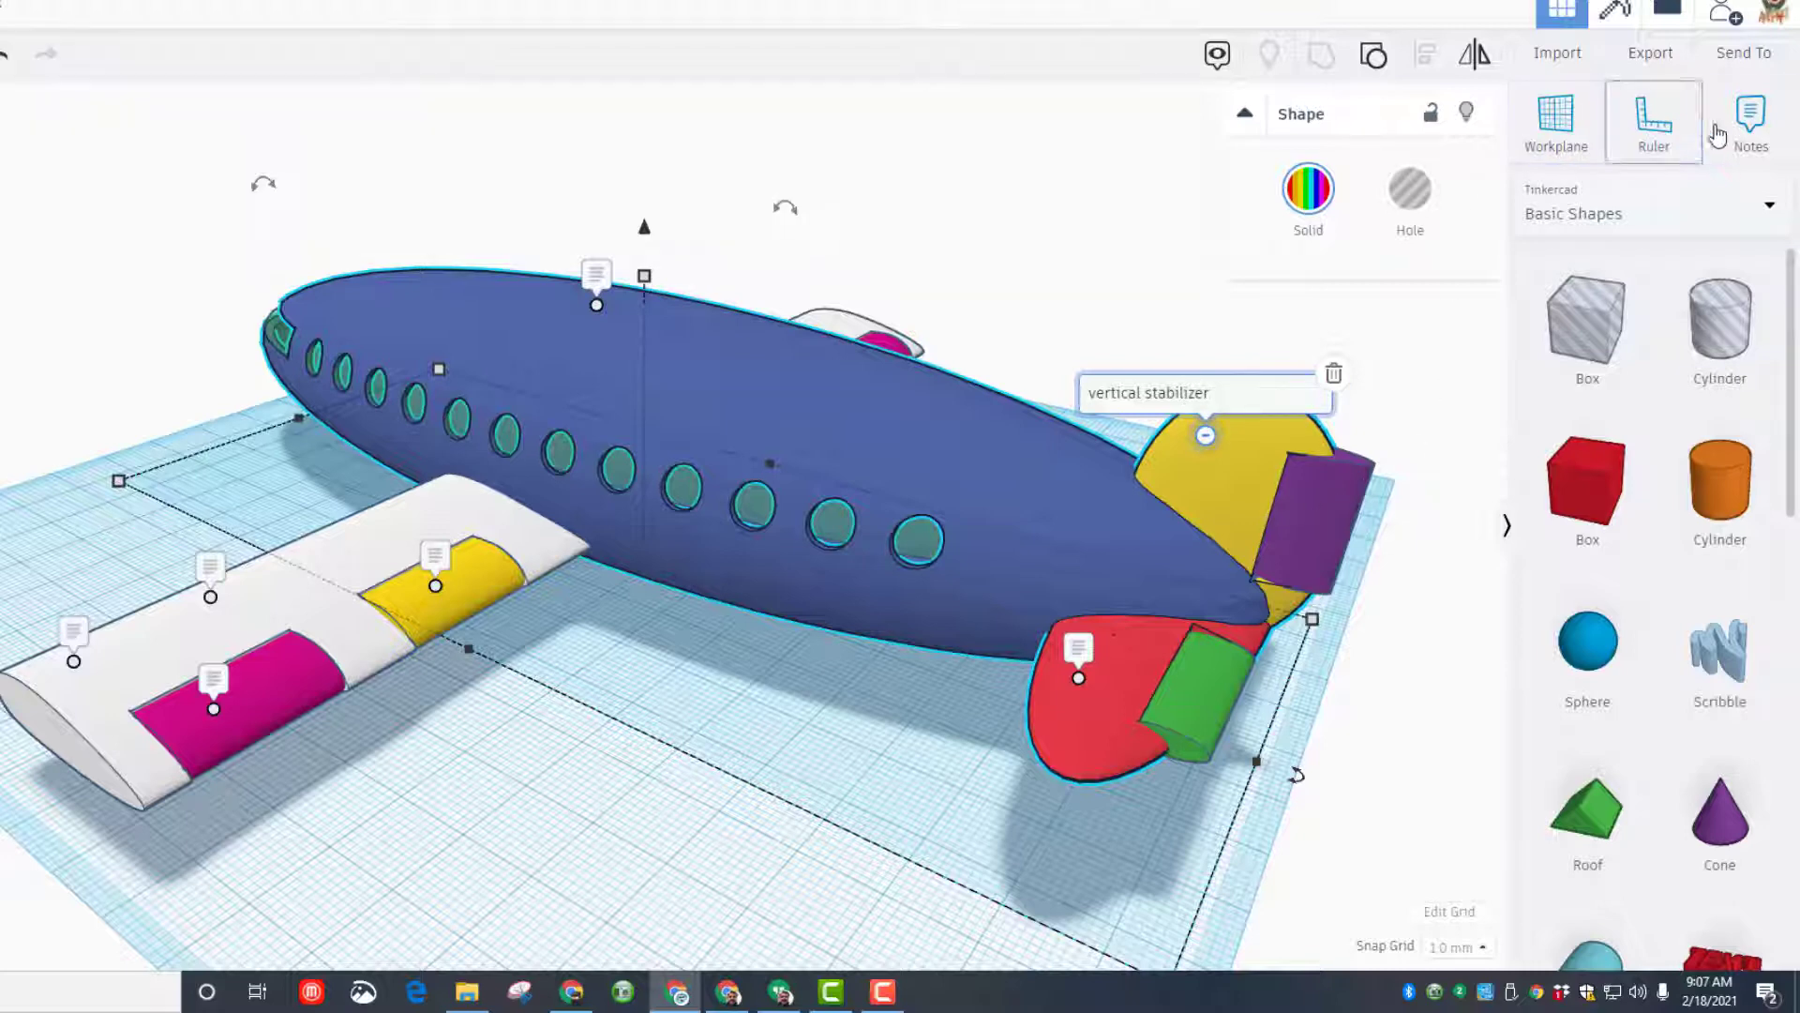
Add a 'Rudder' note on the purple piece and an 'Elevators' note on the green piece.
click(1752, 119)
click(1306, 532)
click(1305, 520)
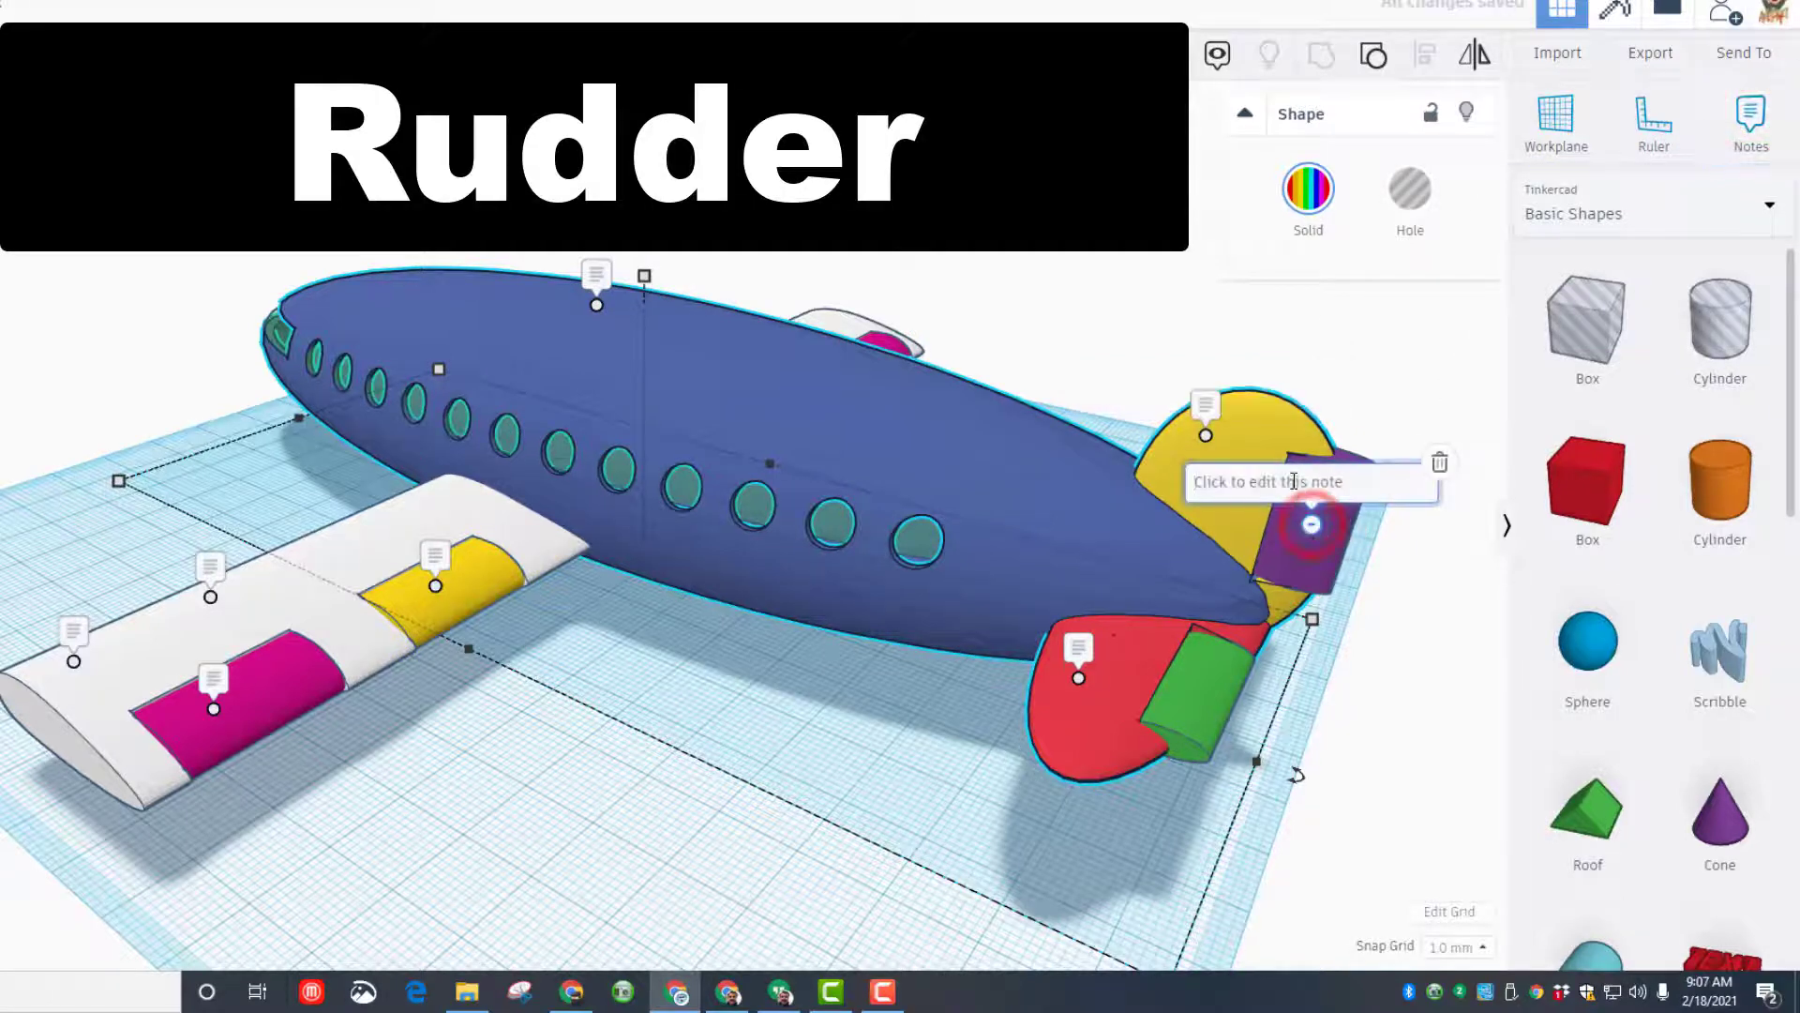
text(ru)
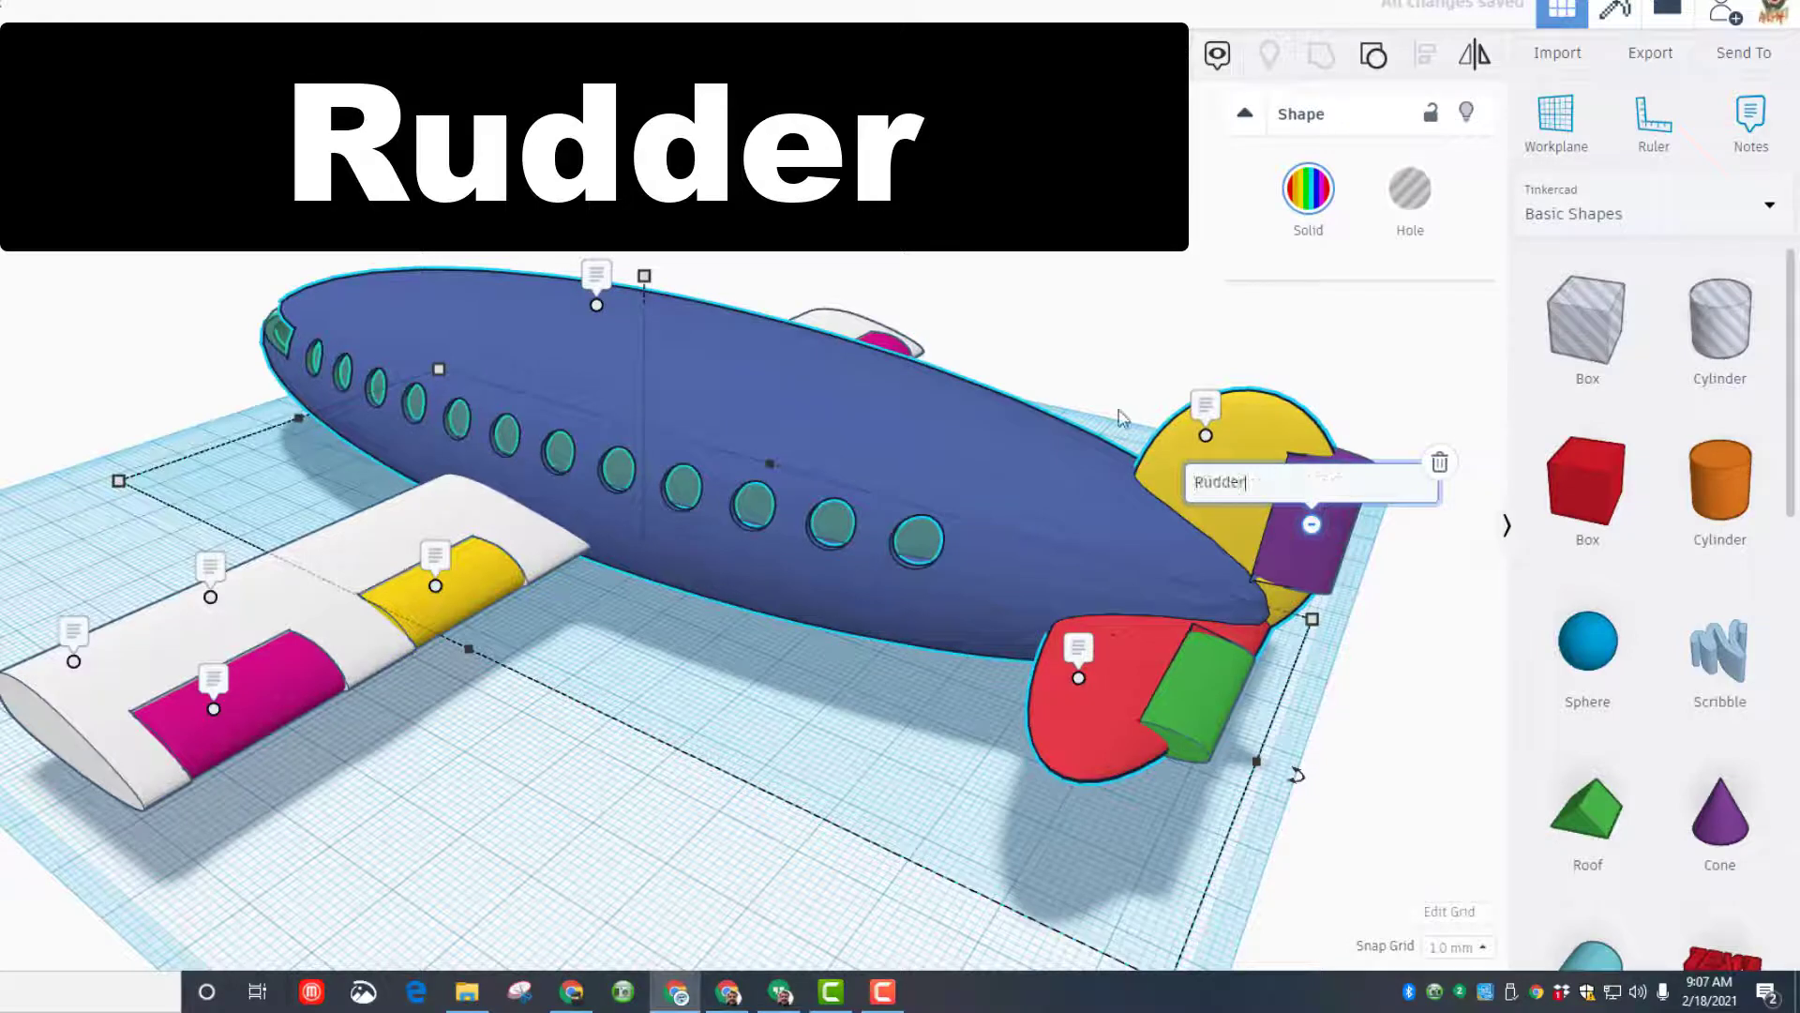
click(1752, 119)
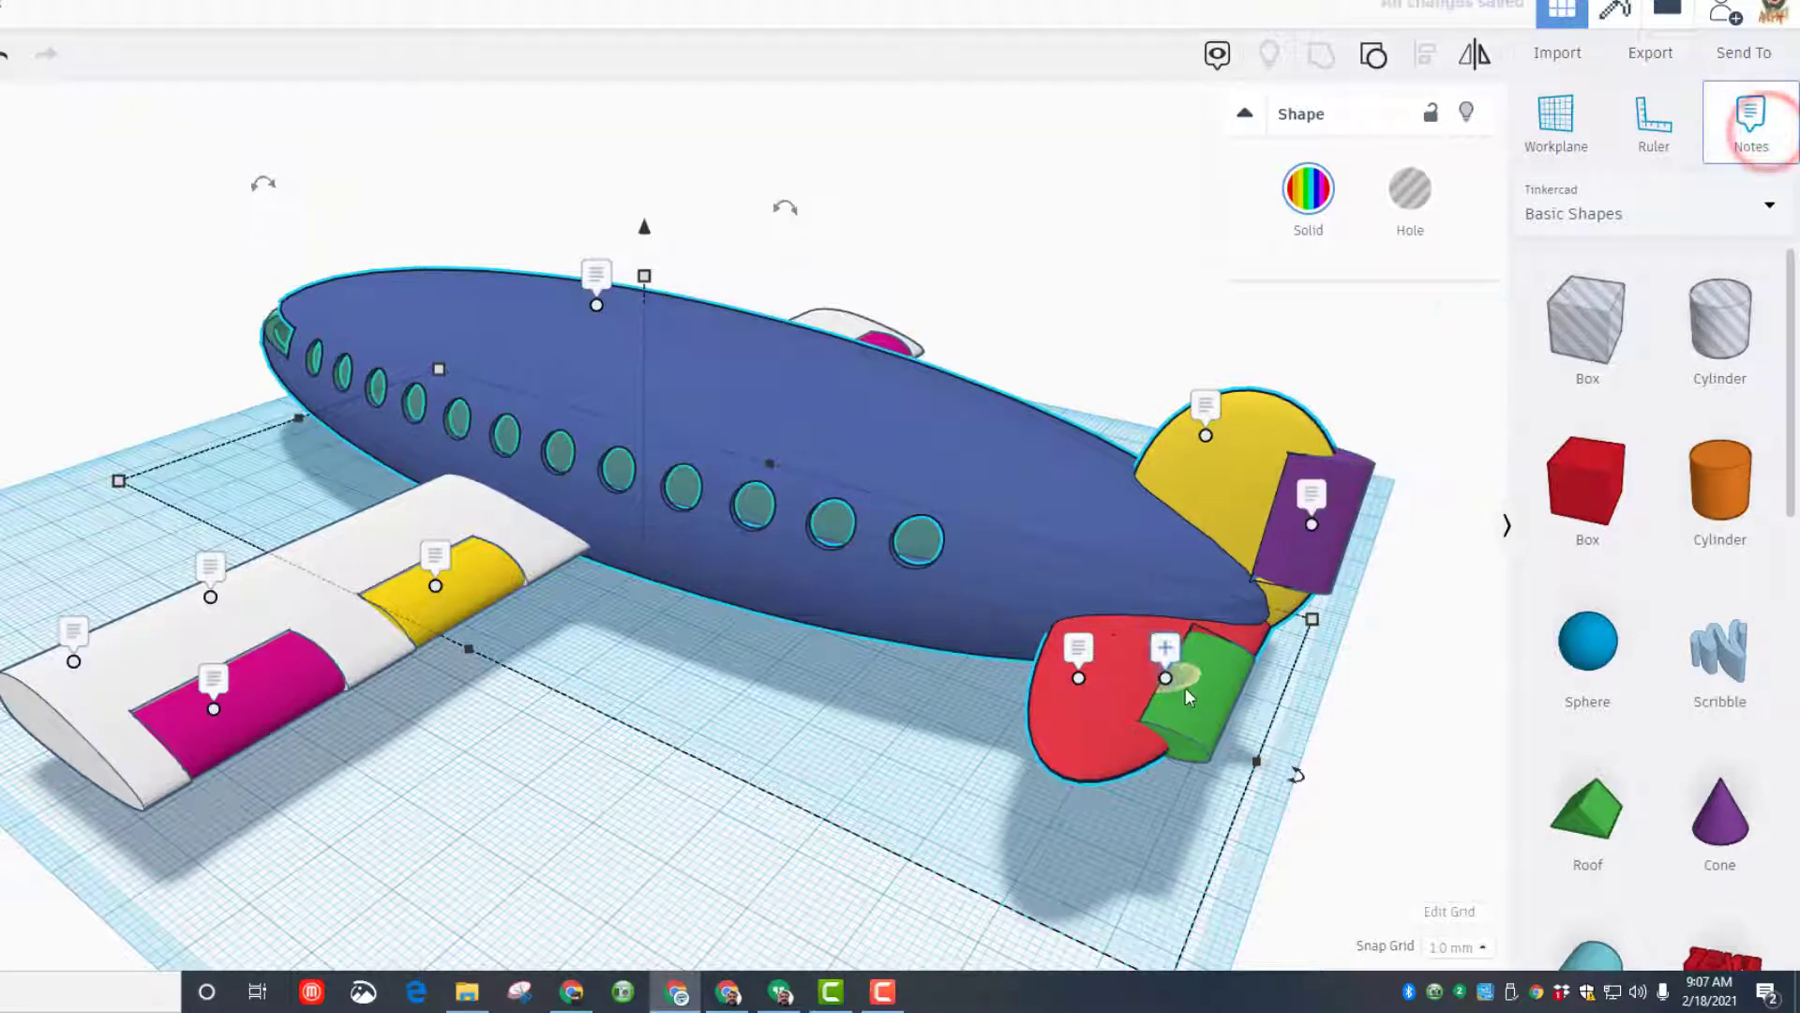
click(1202, 703)
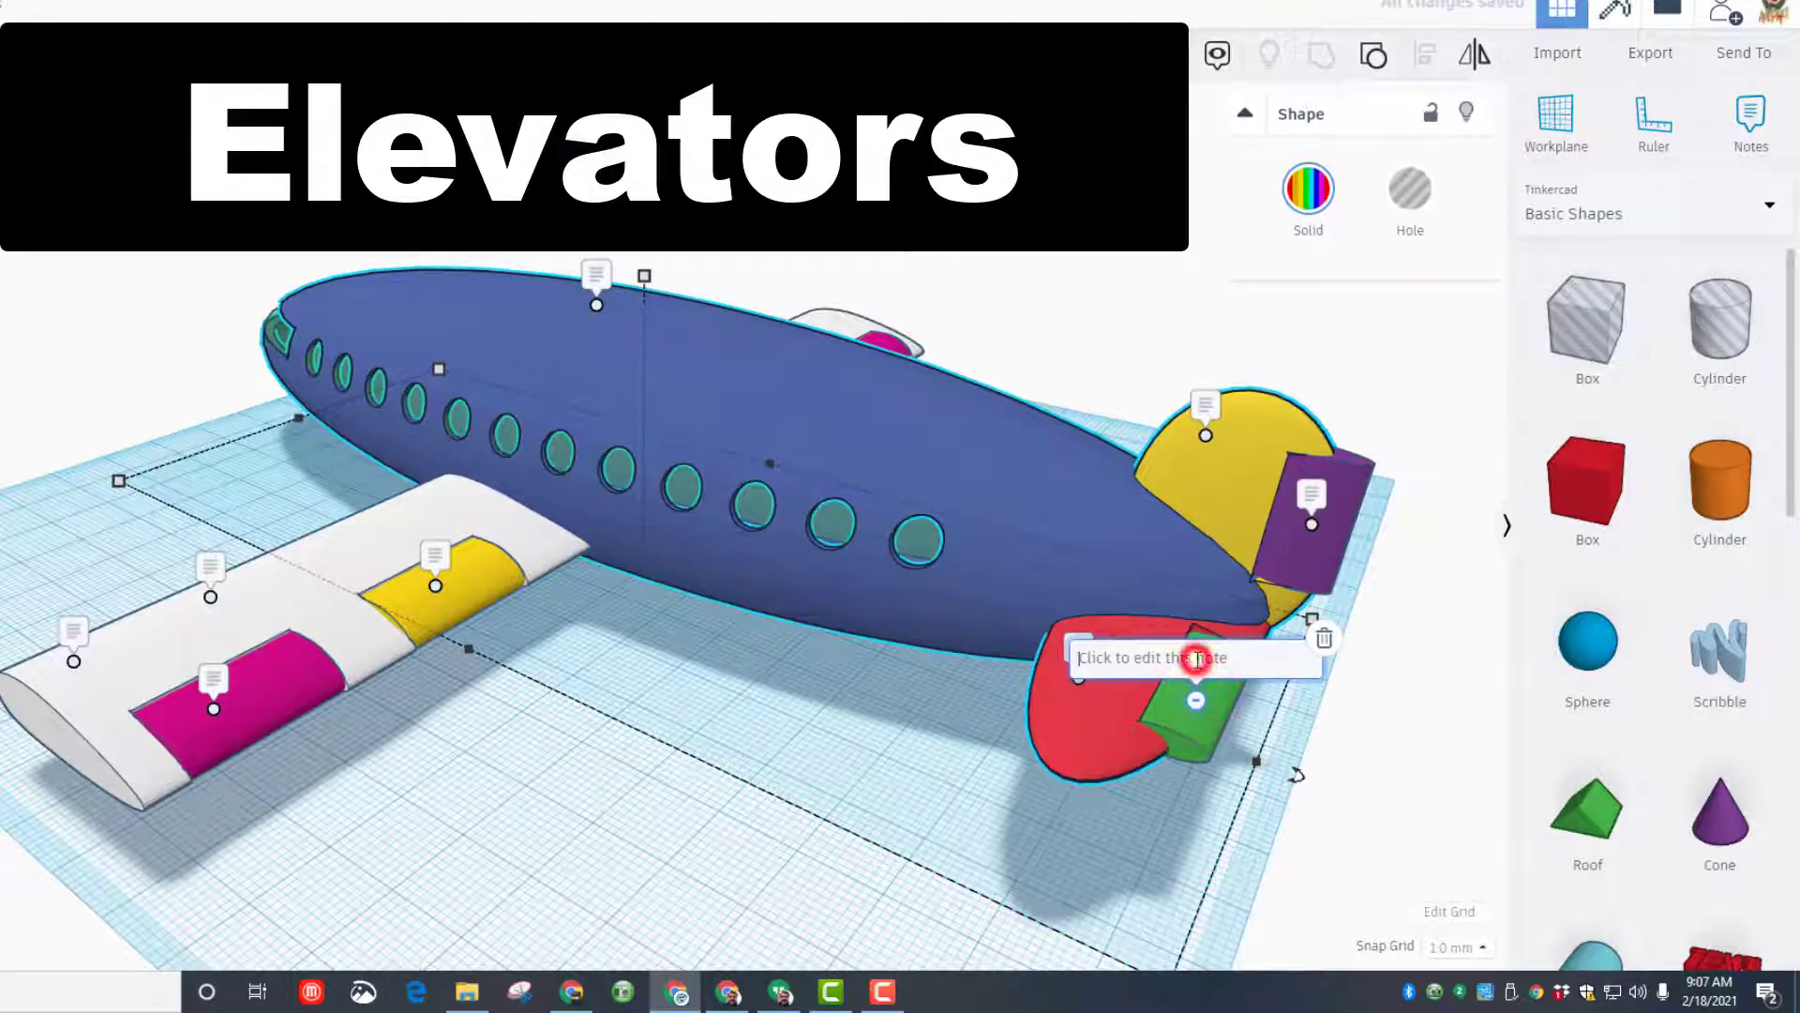
text(Ele)
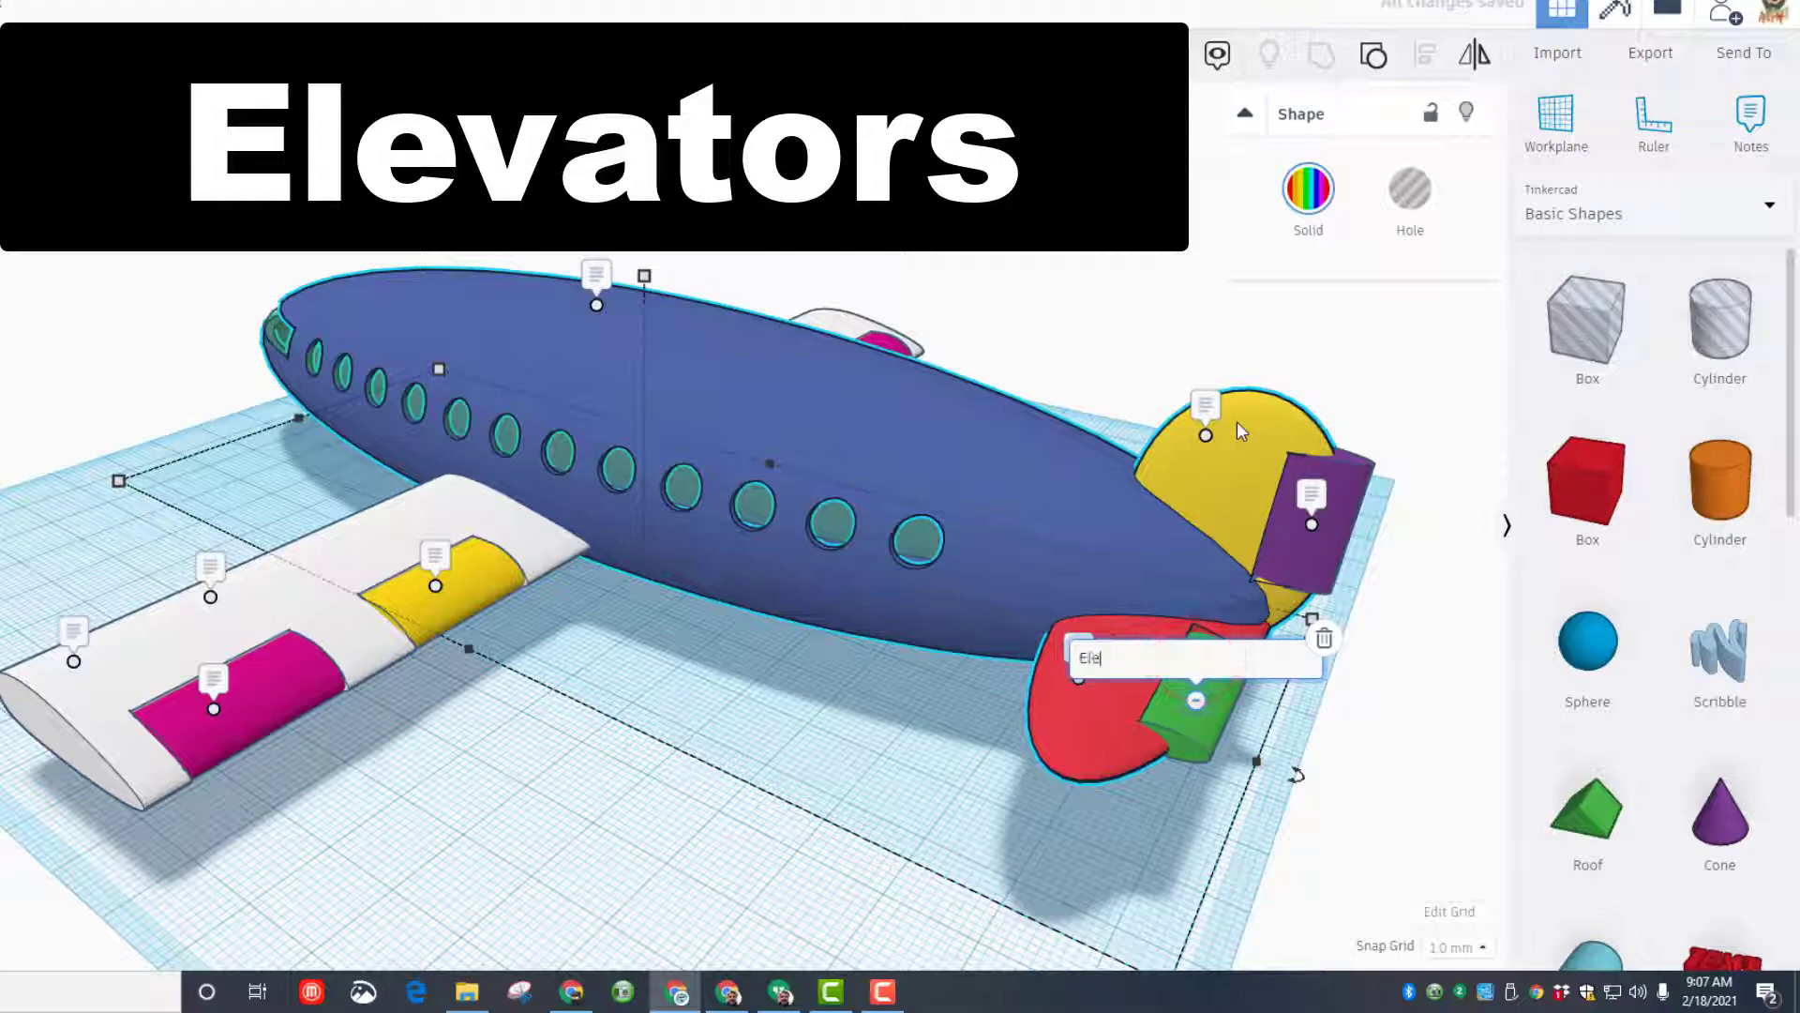
text(vators)
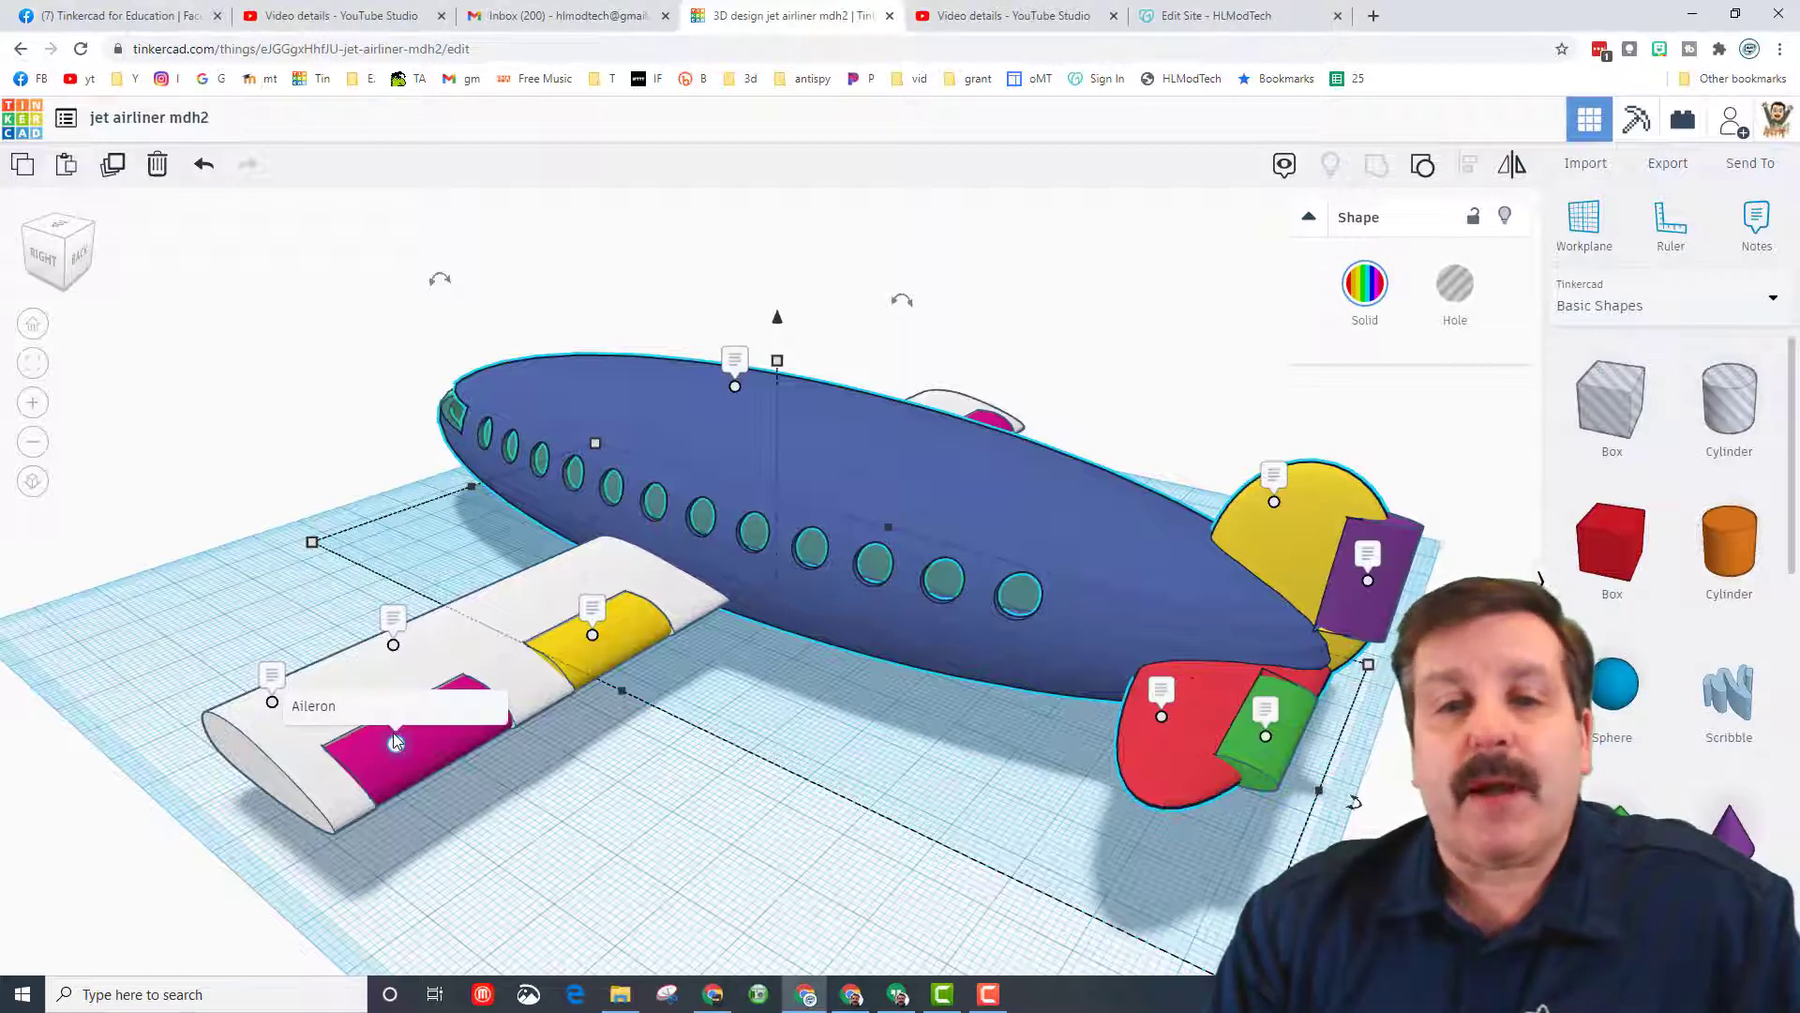
click(396, 737)
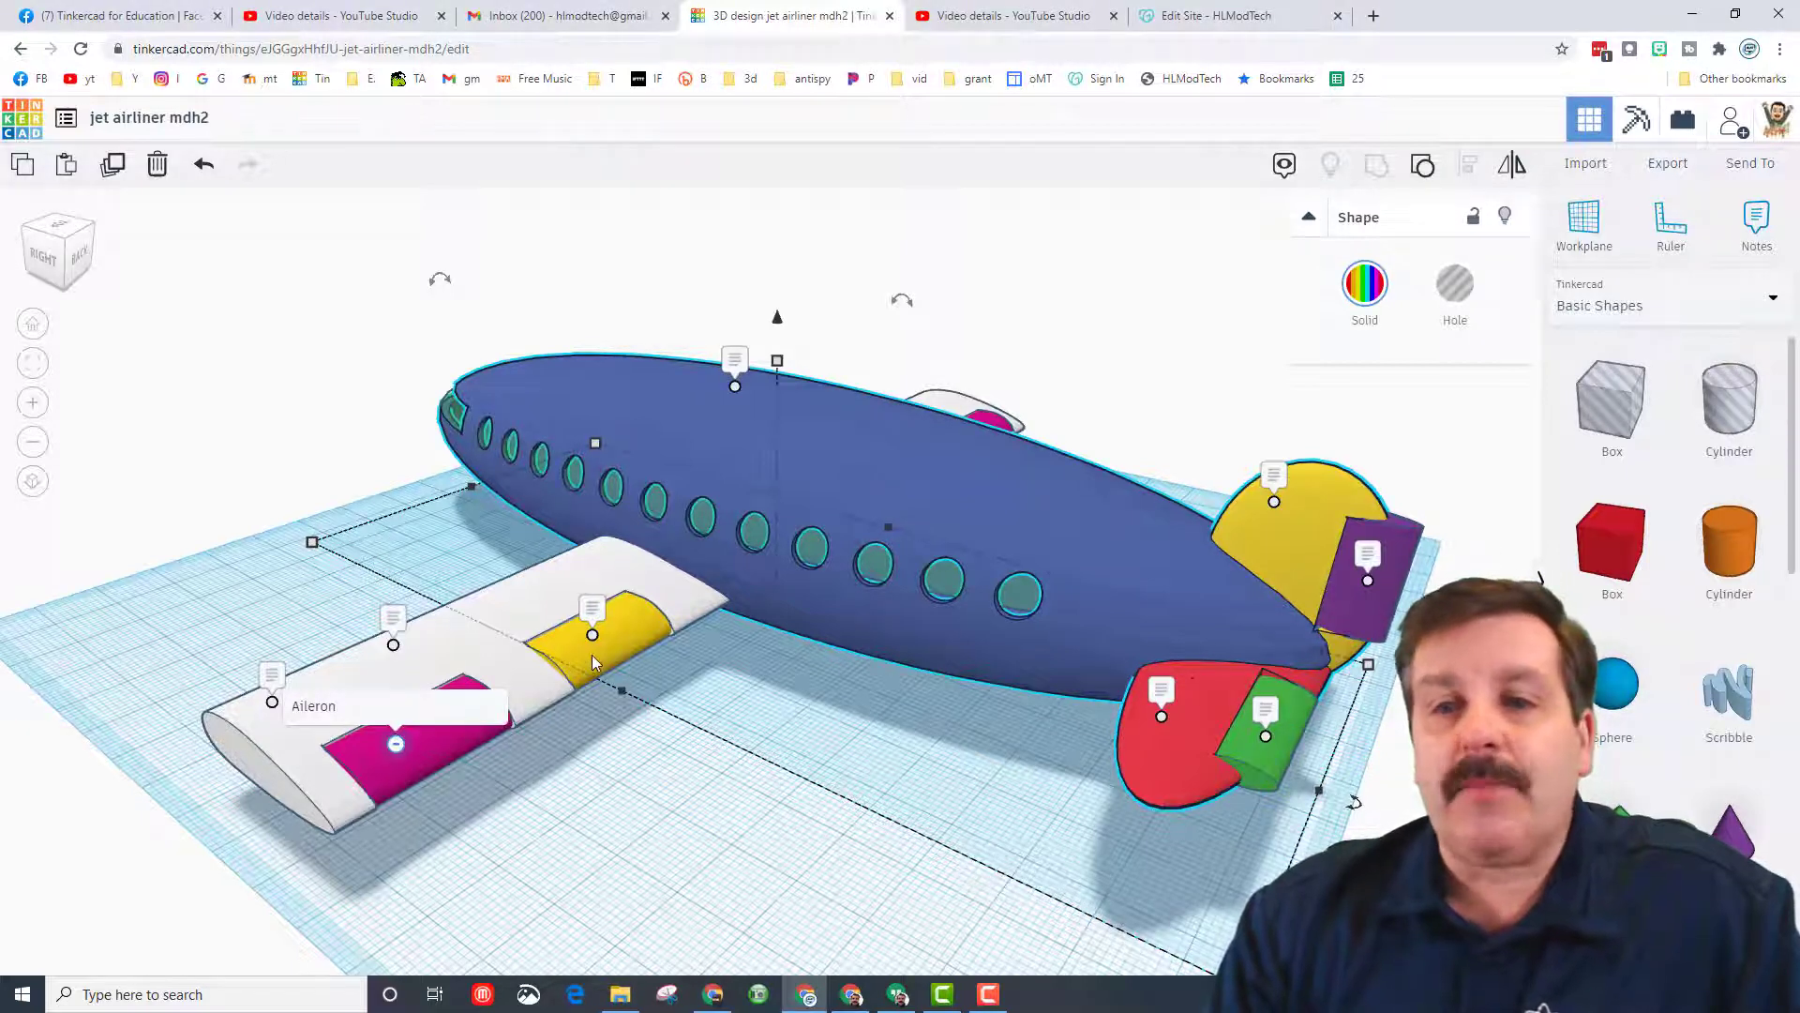
click(594, 610)
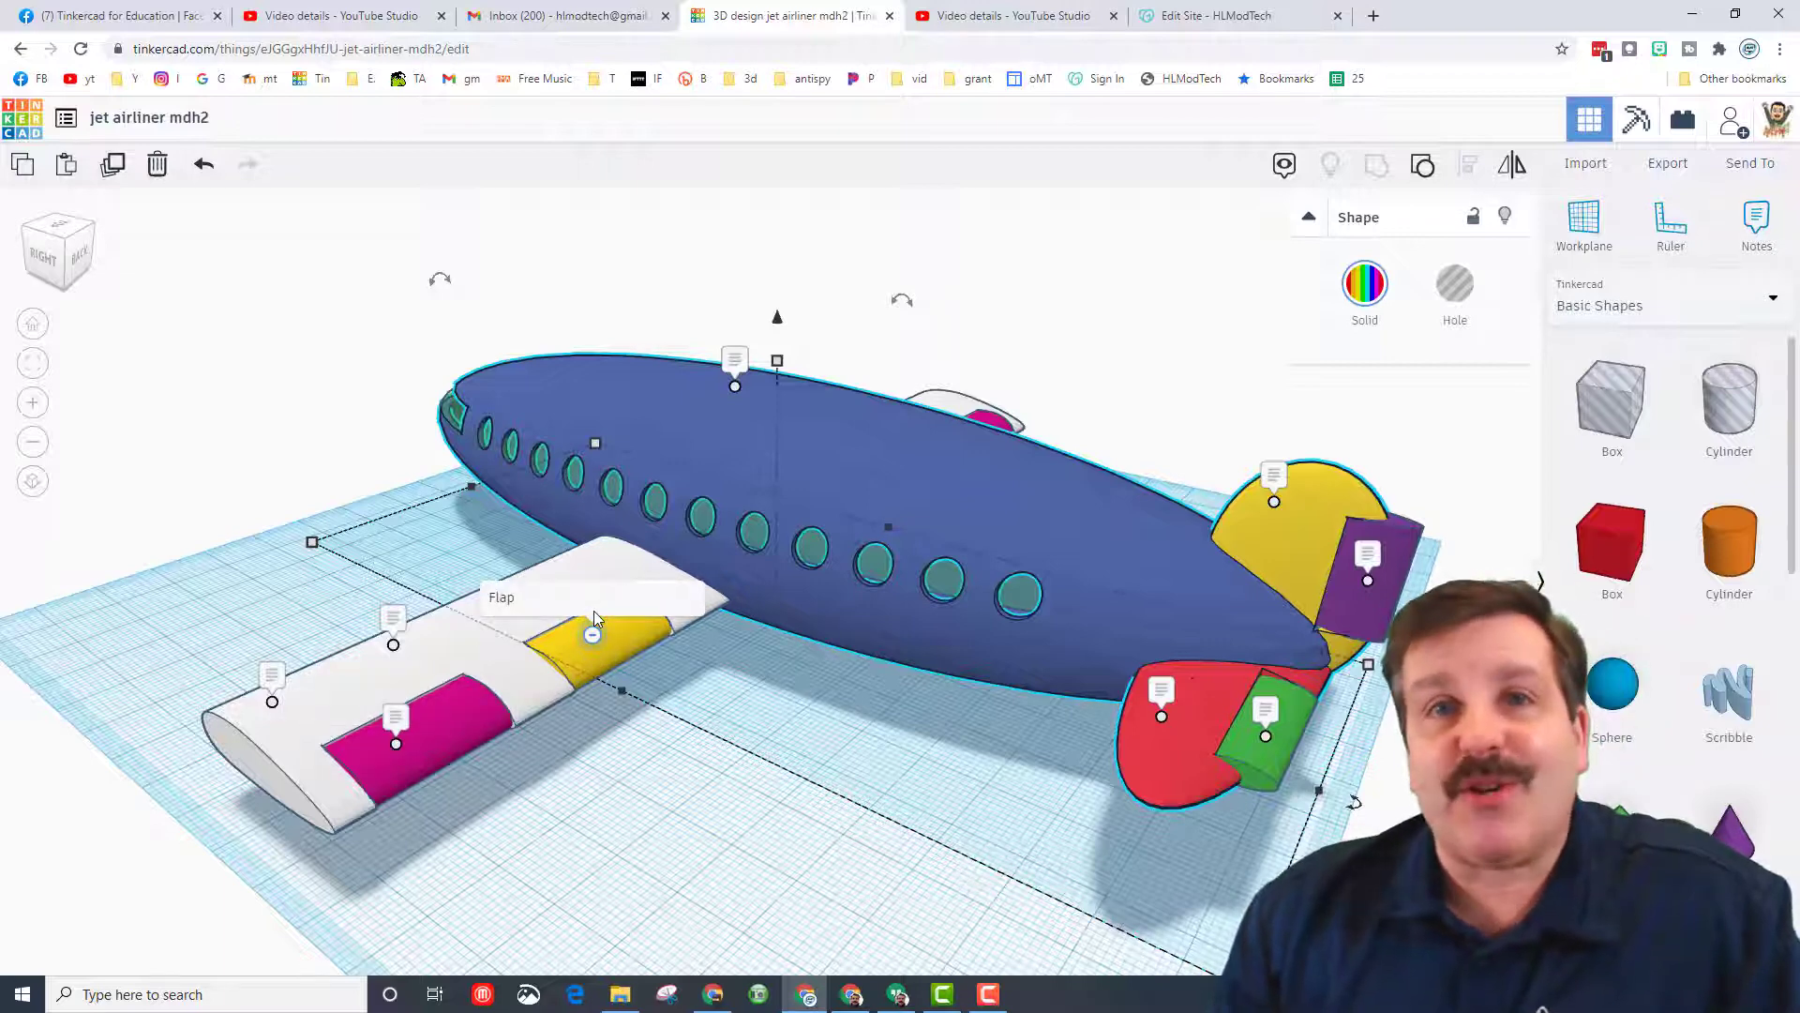
click(1756, 221)
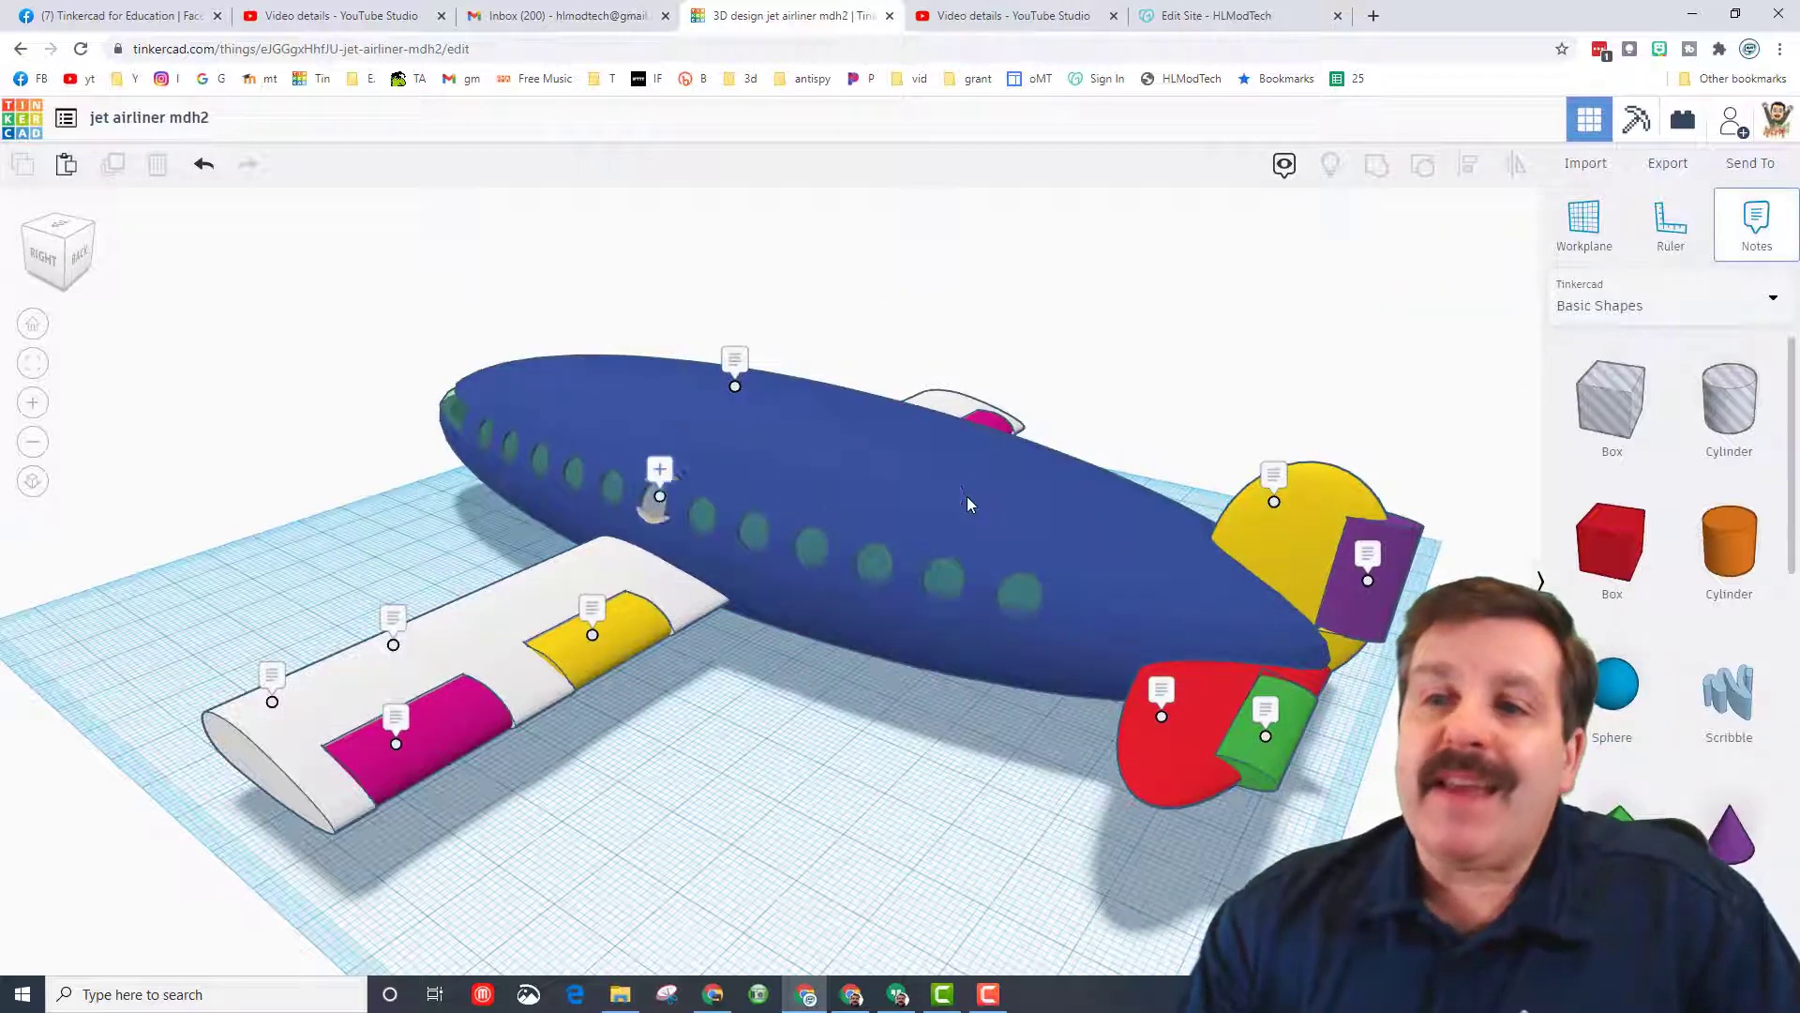
click(872, 451)
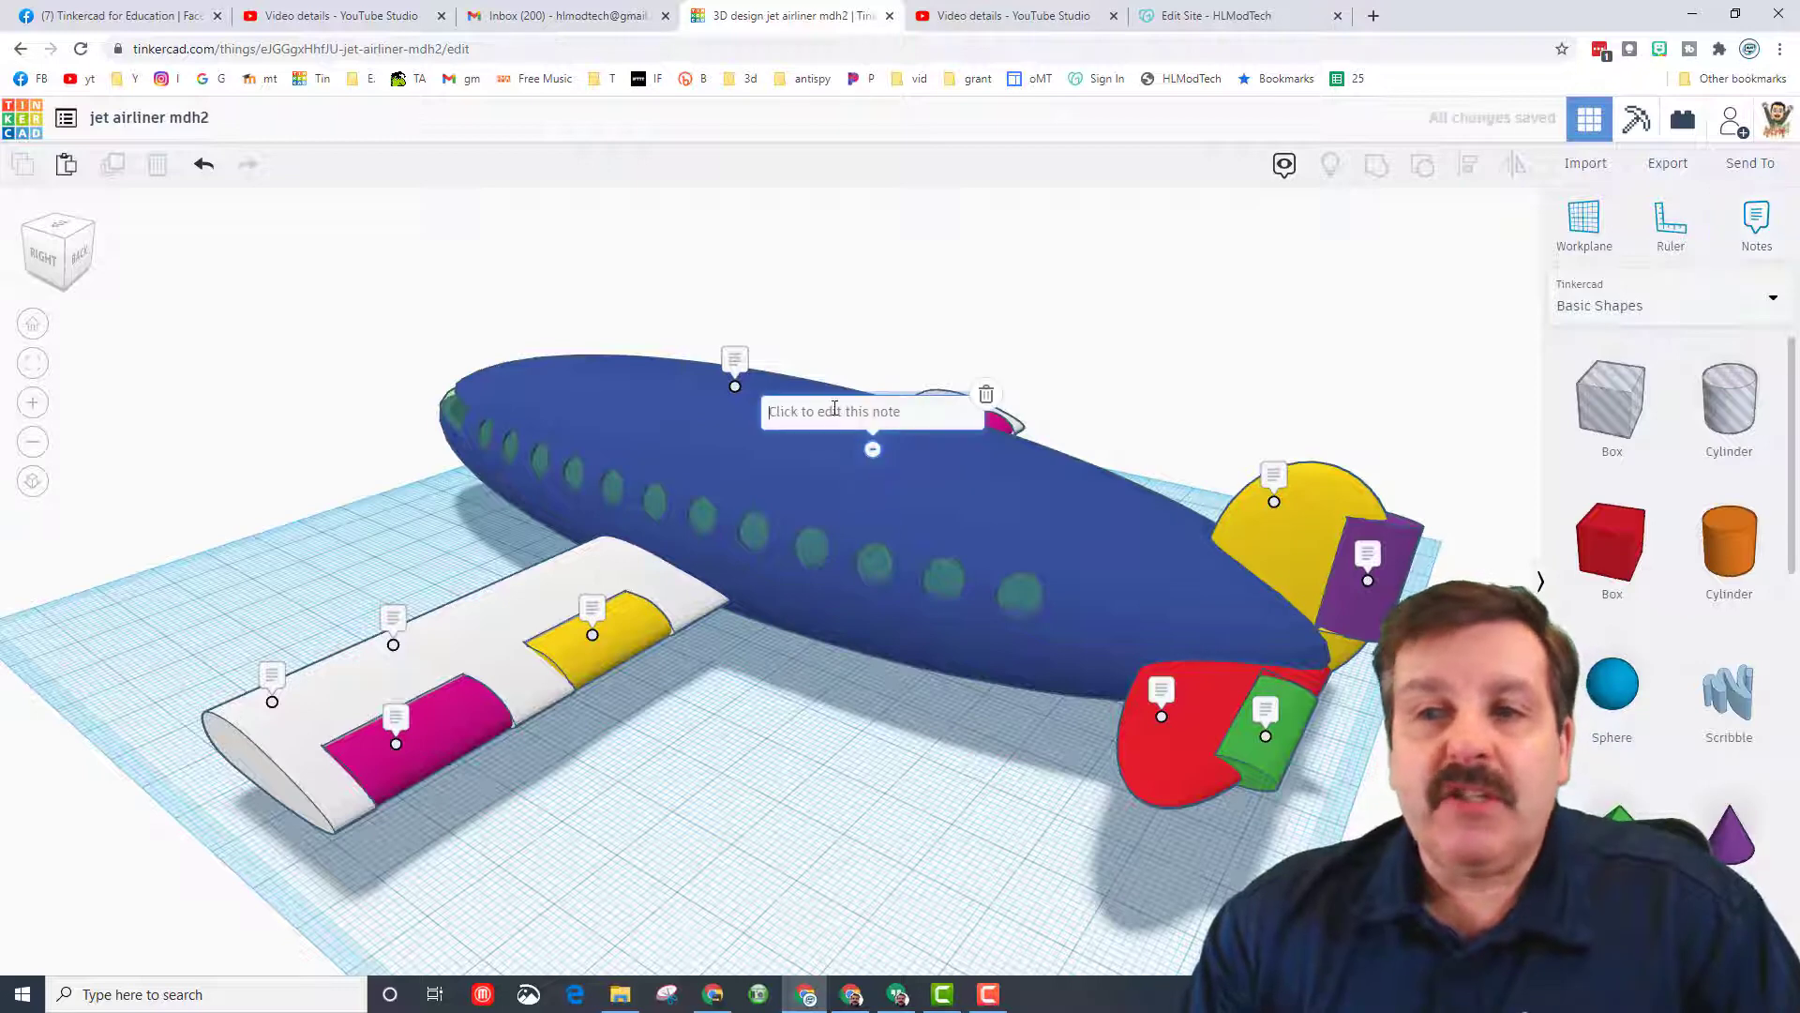
click(987, 397)
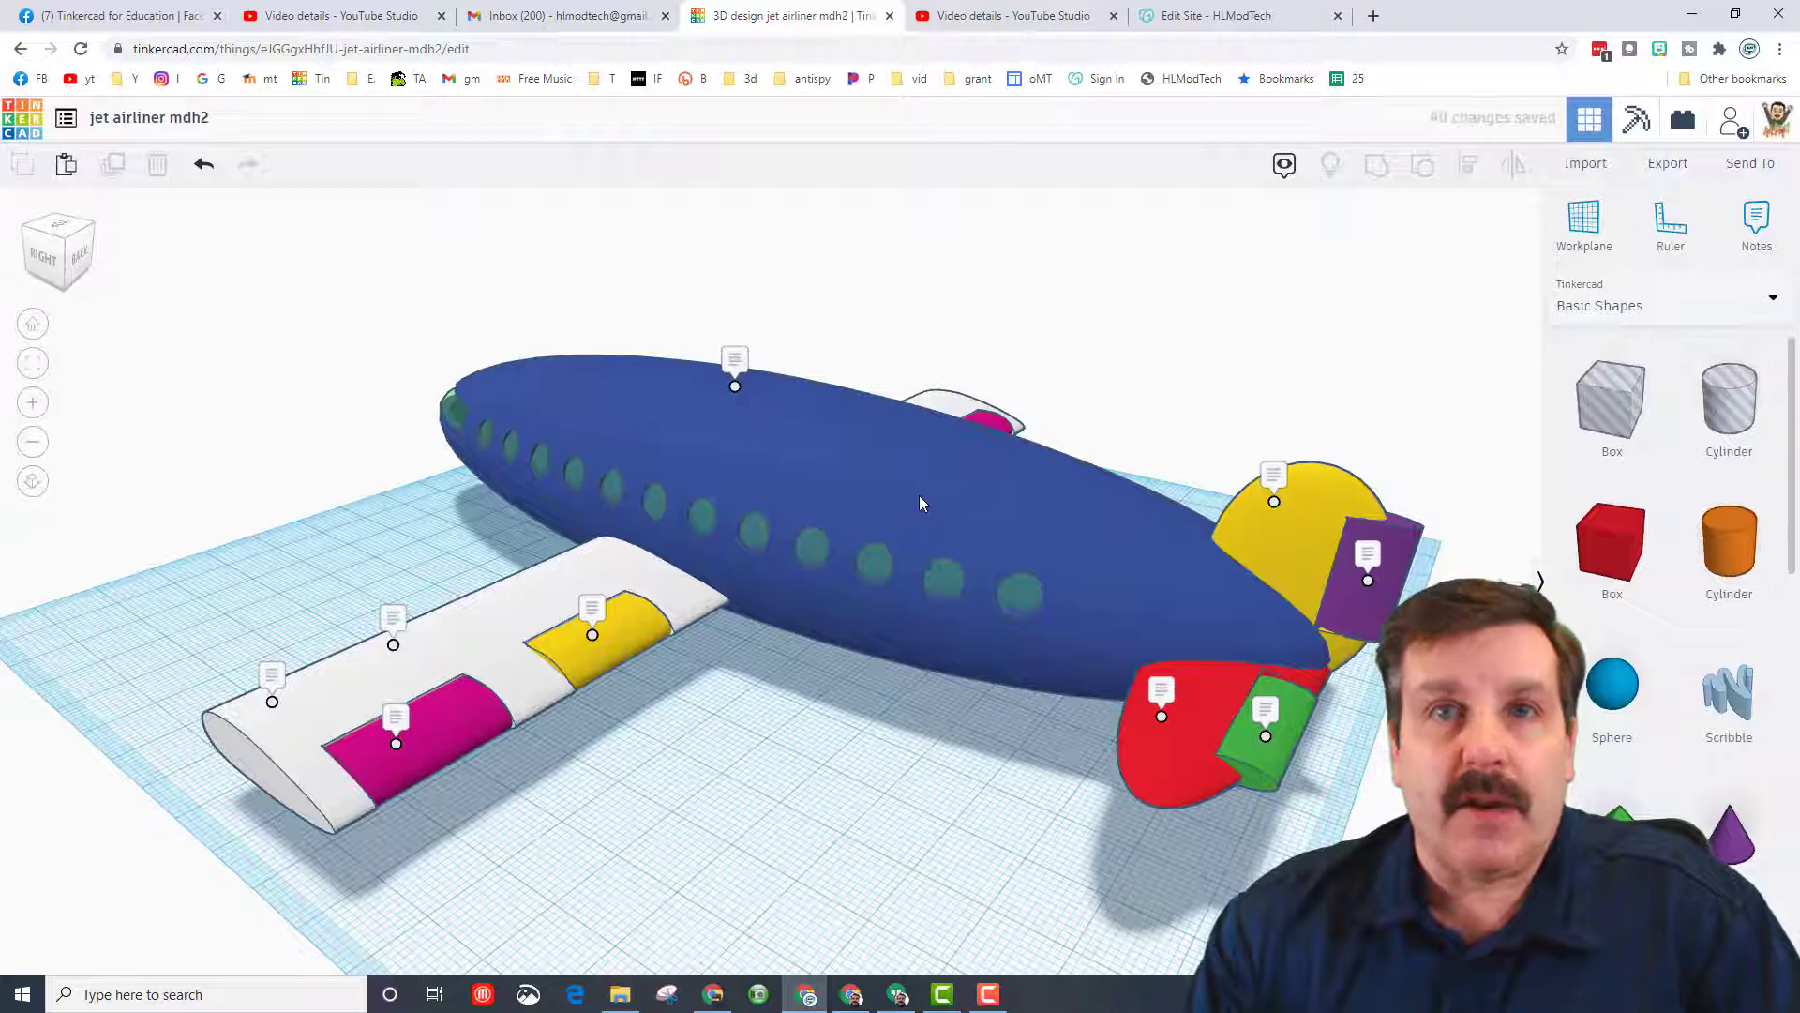
scroll(920, 502, down, 1)
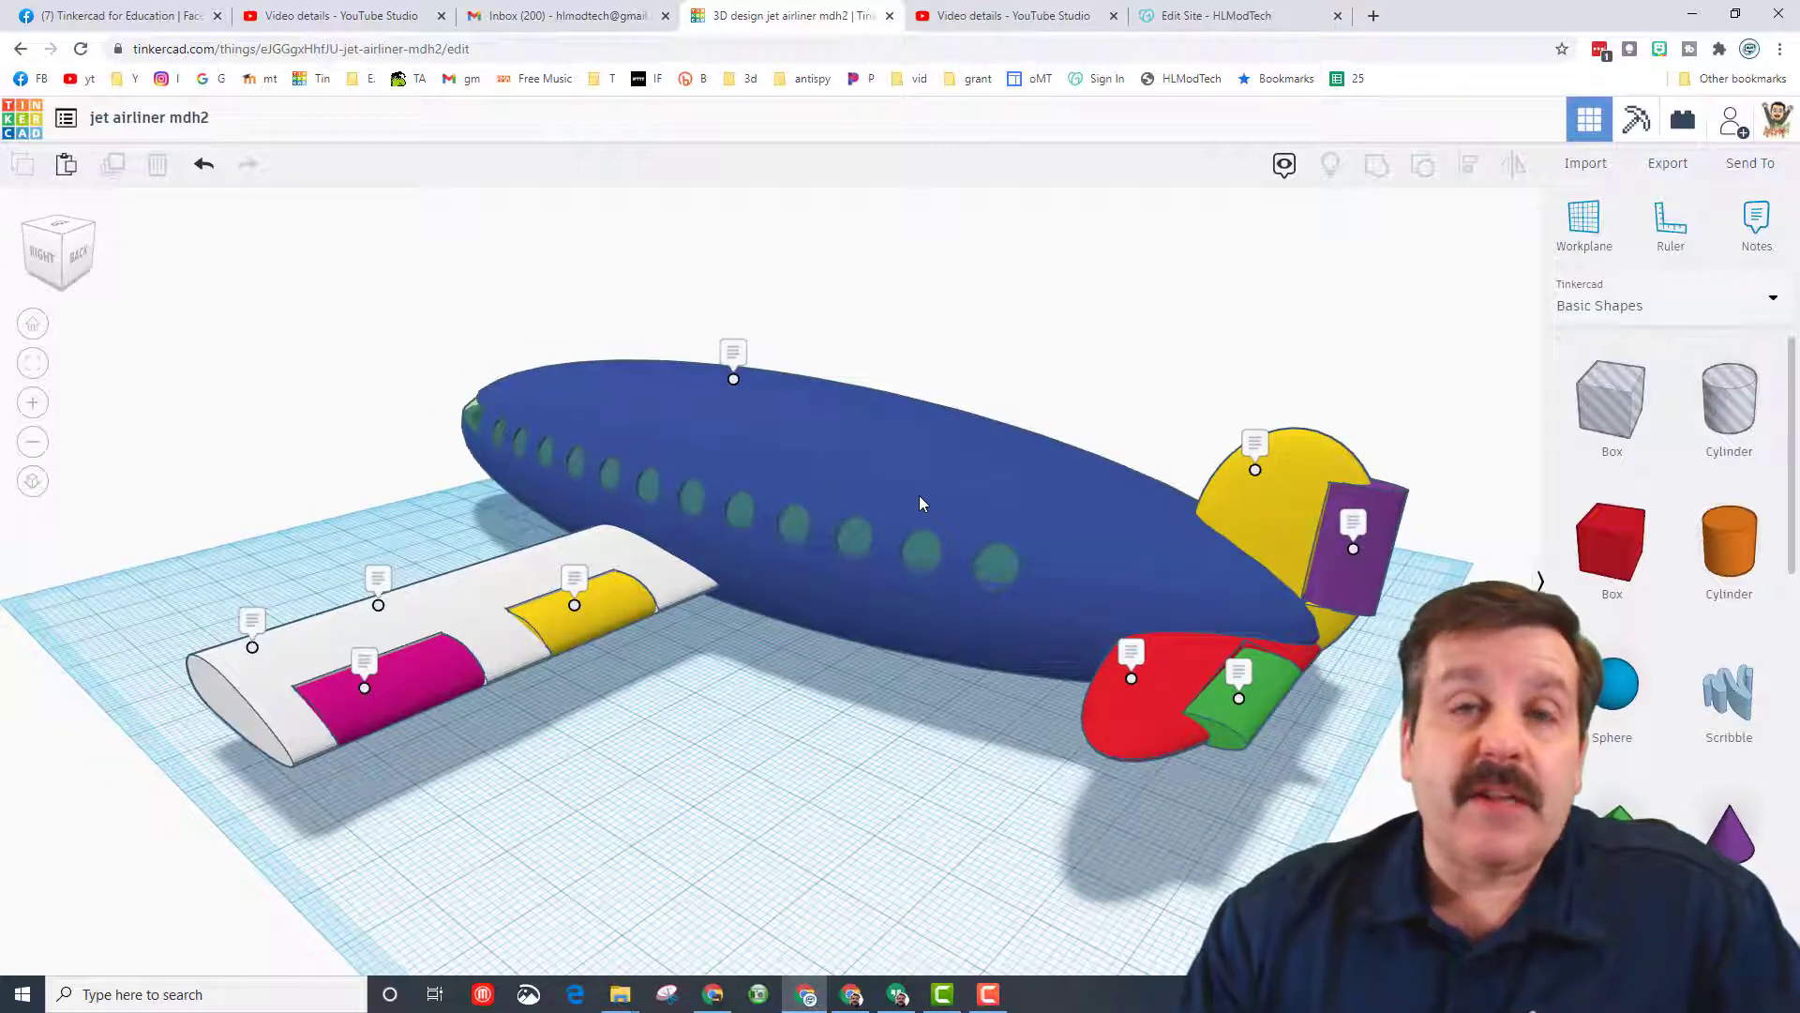
Capture the area around the labelled airliner with a new Snipping Tool snip.
click(672, 996)
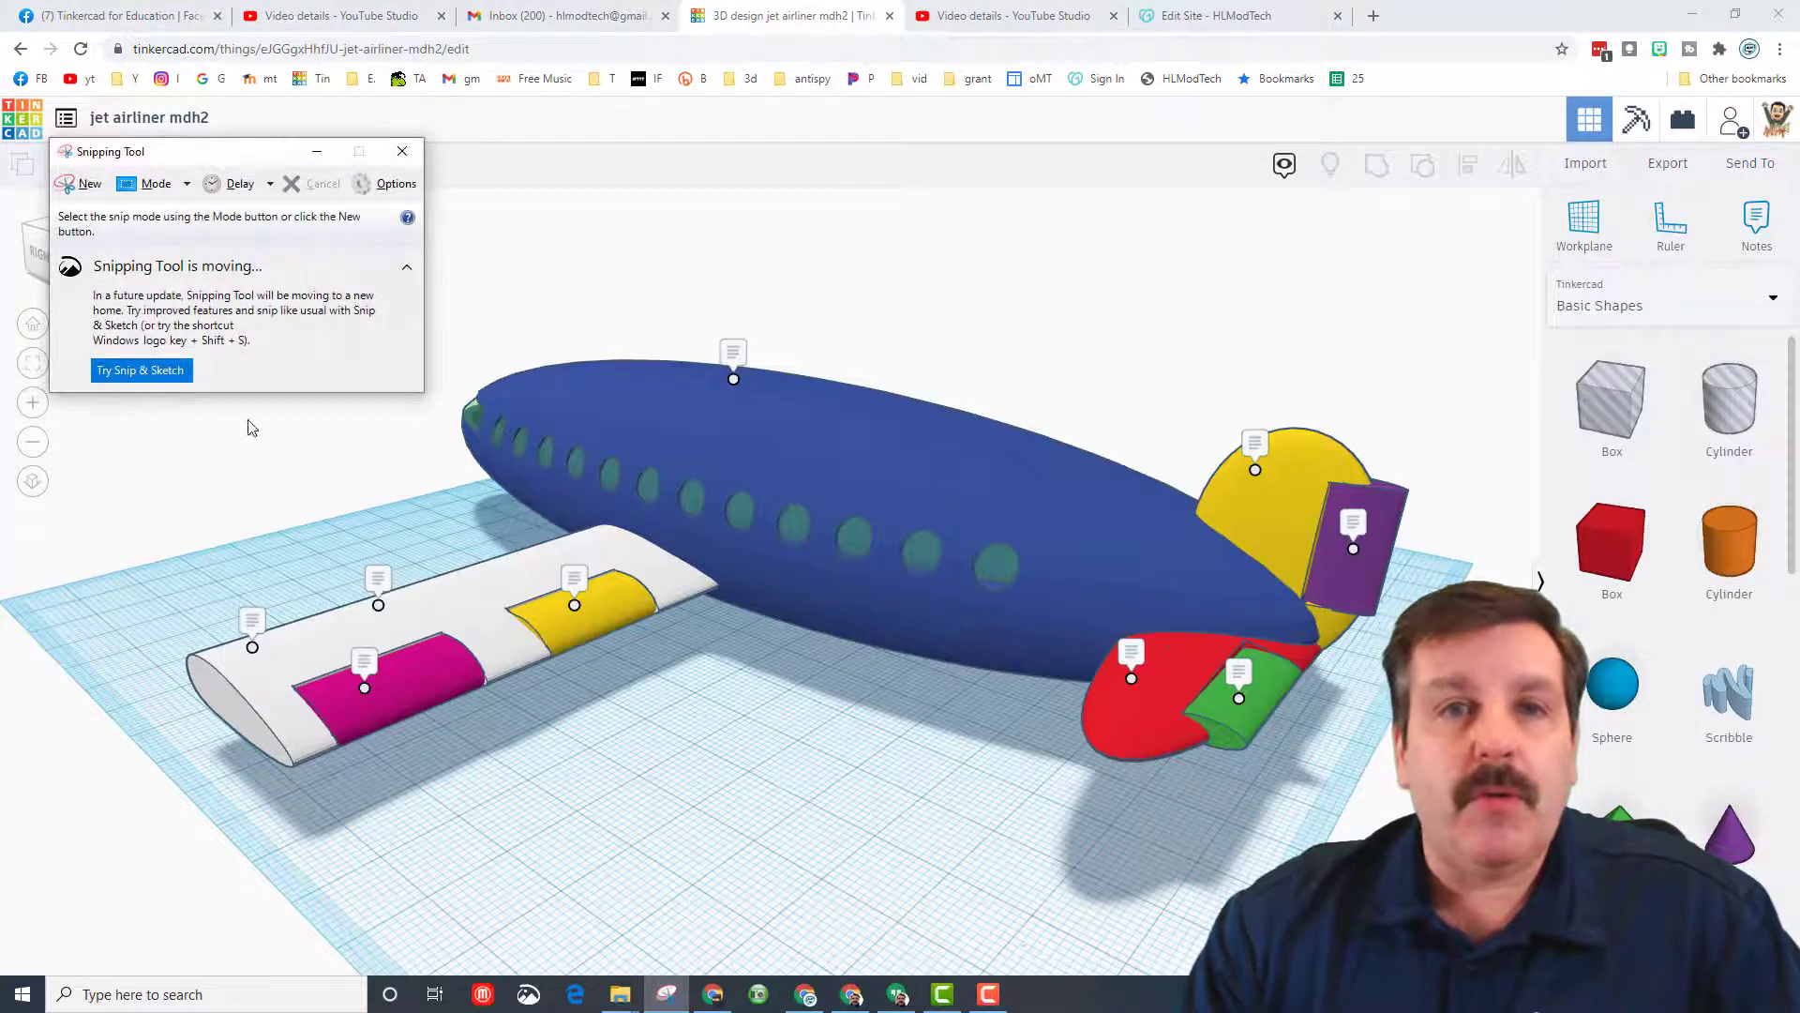
click(80, 183)
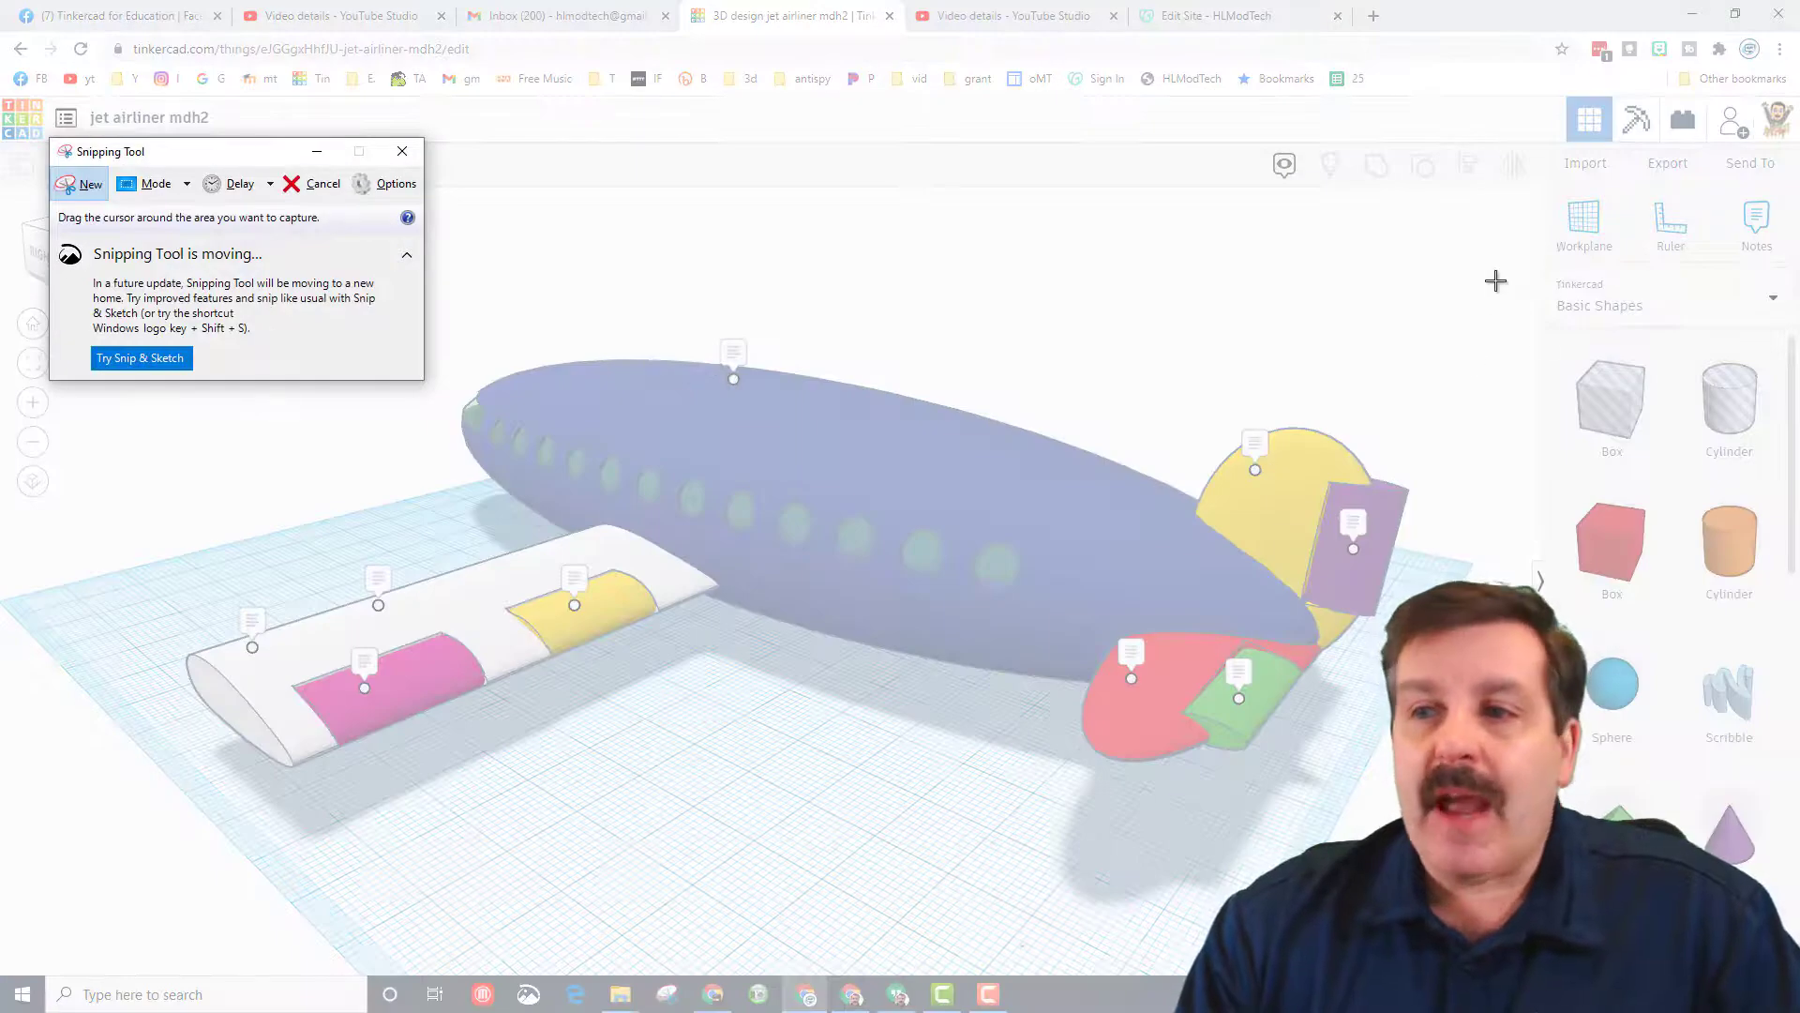
drag(1495, 283, 175, 845)
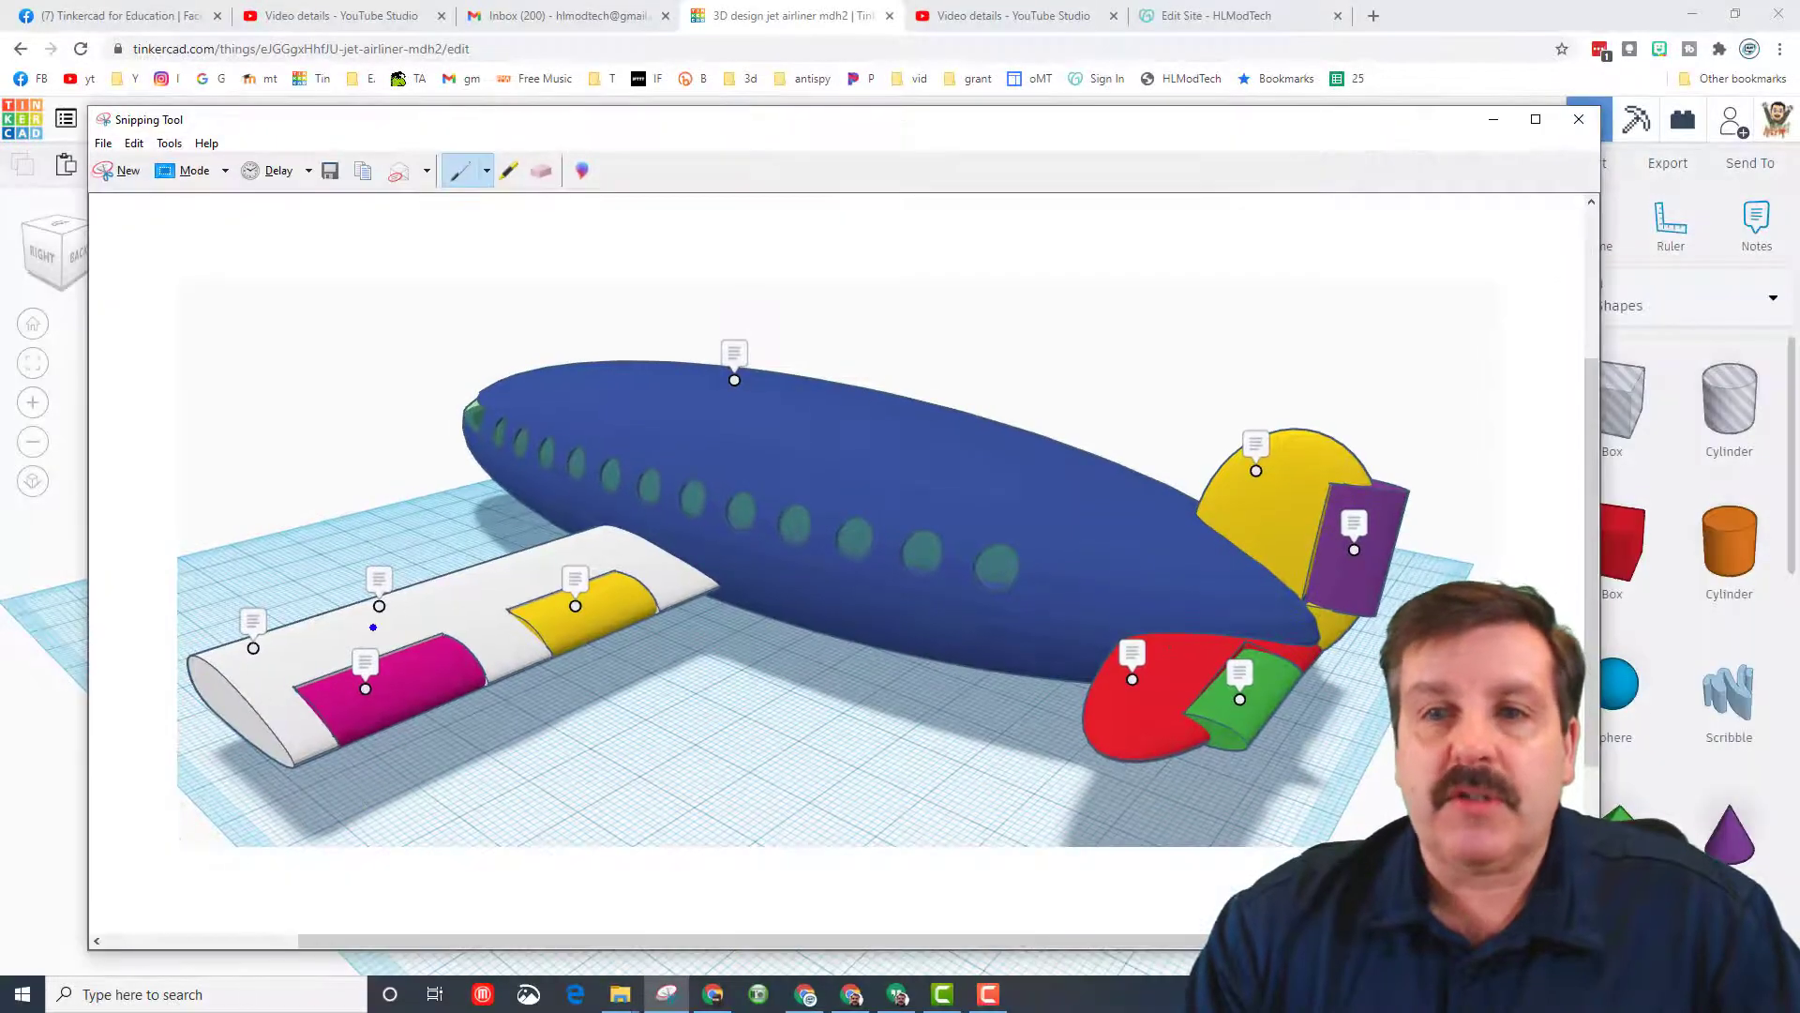
Save the capture as a PNG in Downloads under a new jet-label file name.
click(331, 171)
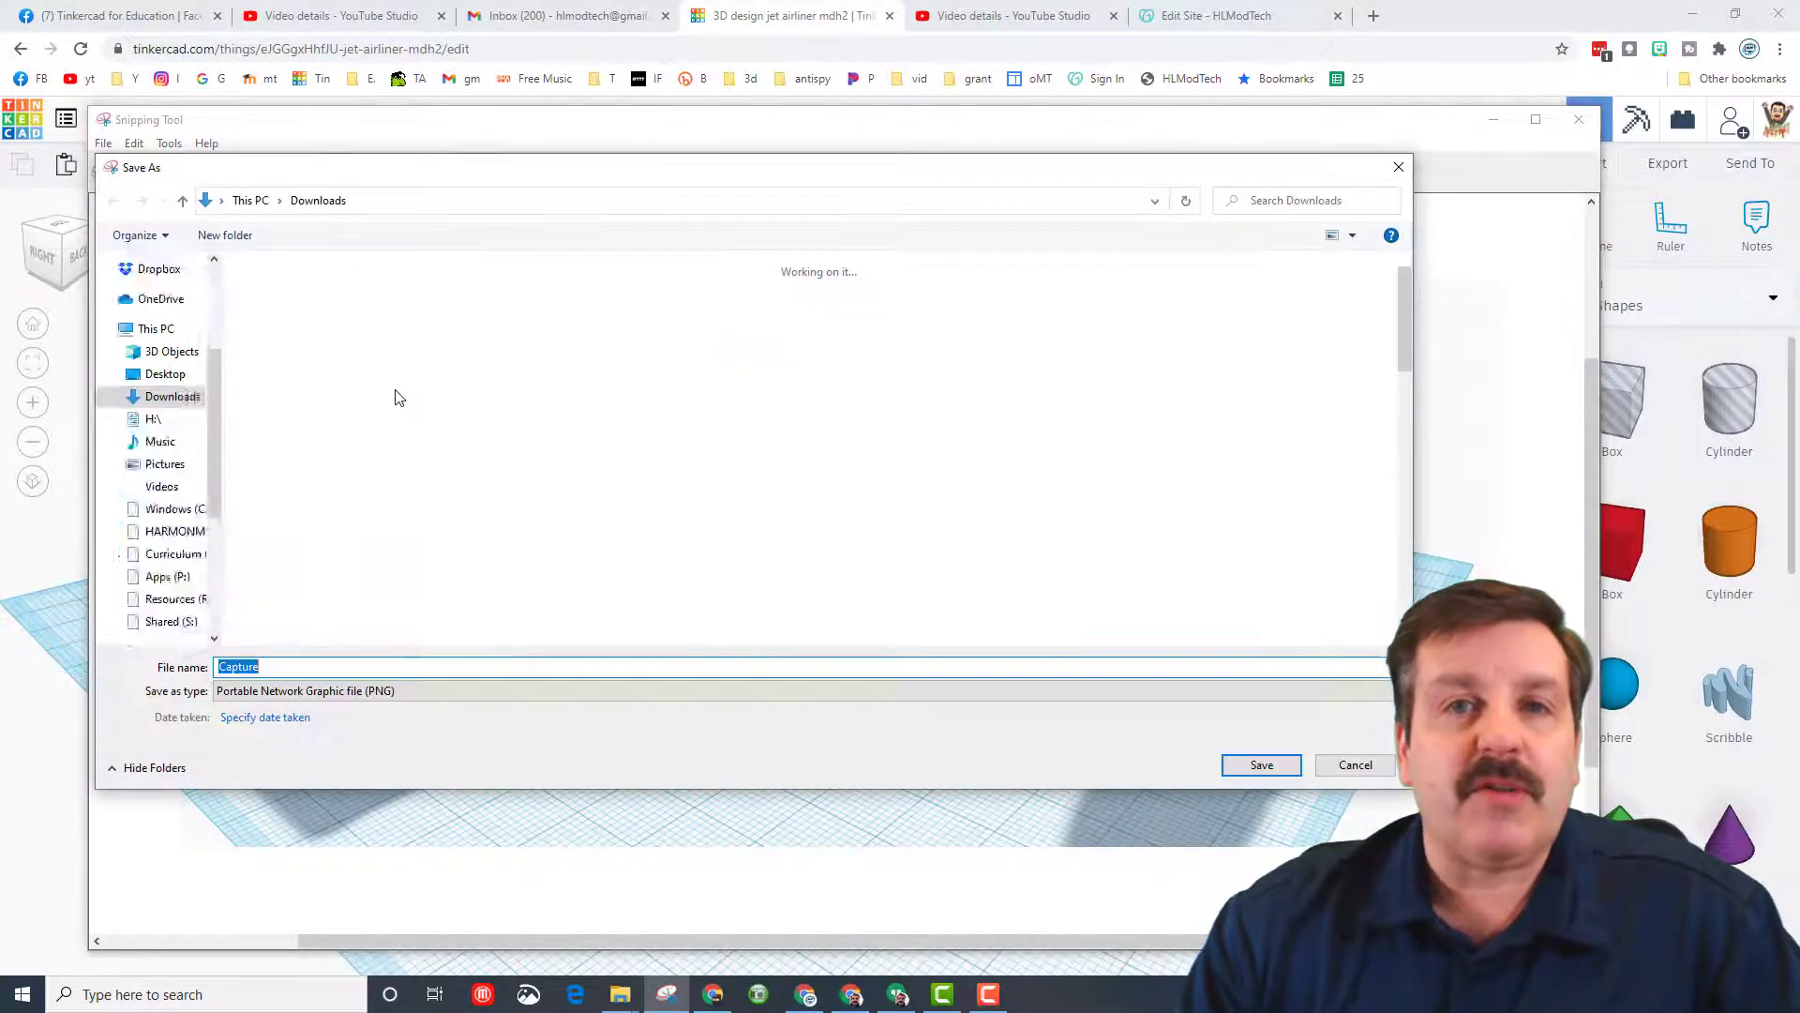
scroll(176, 366, up, 5)
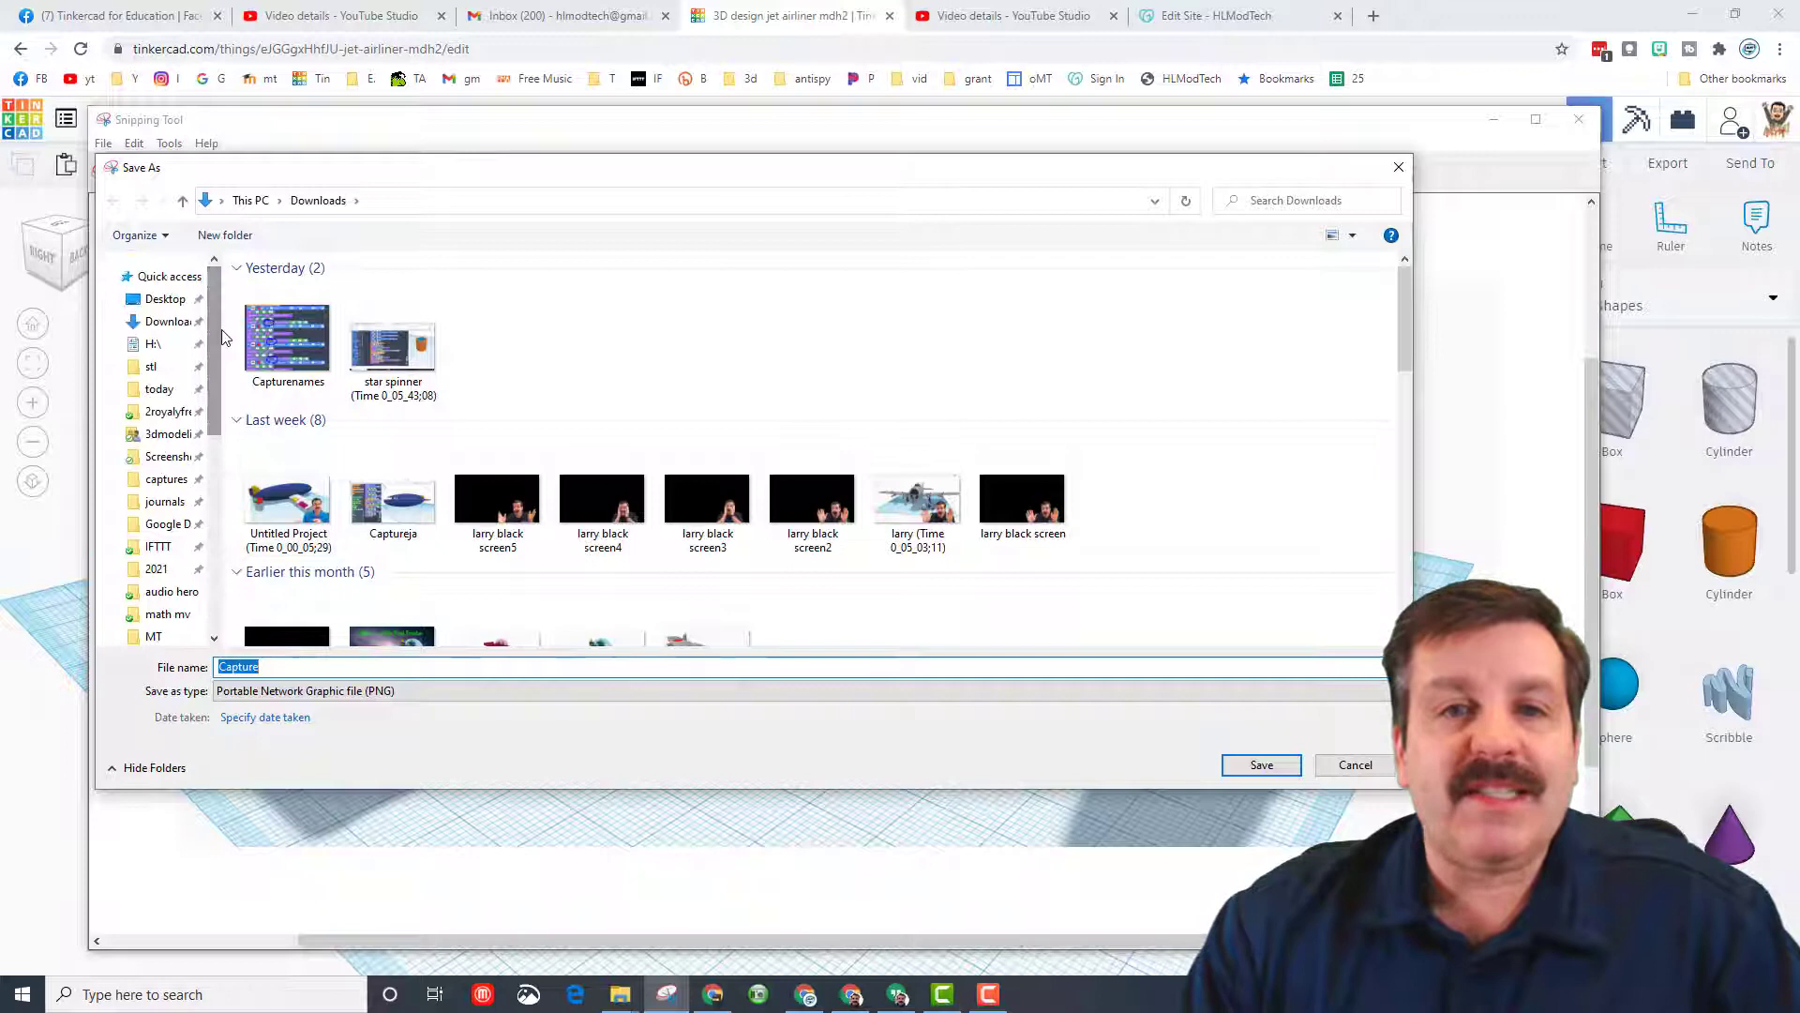
click(166, 323)
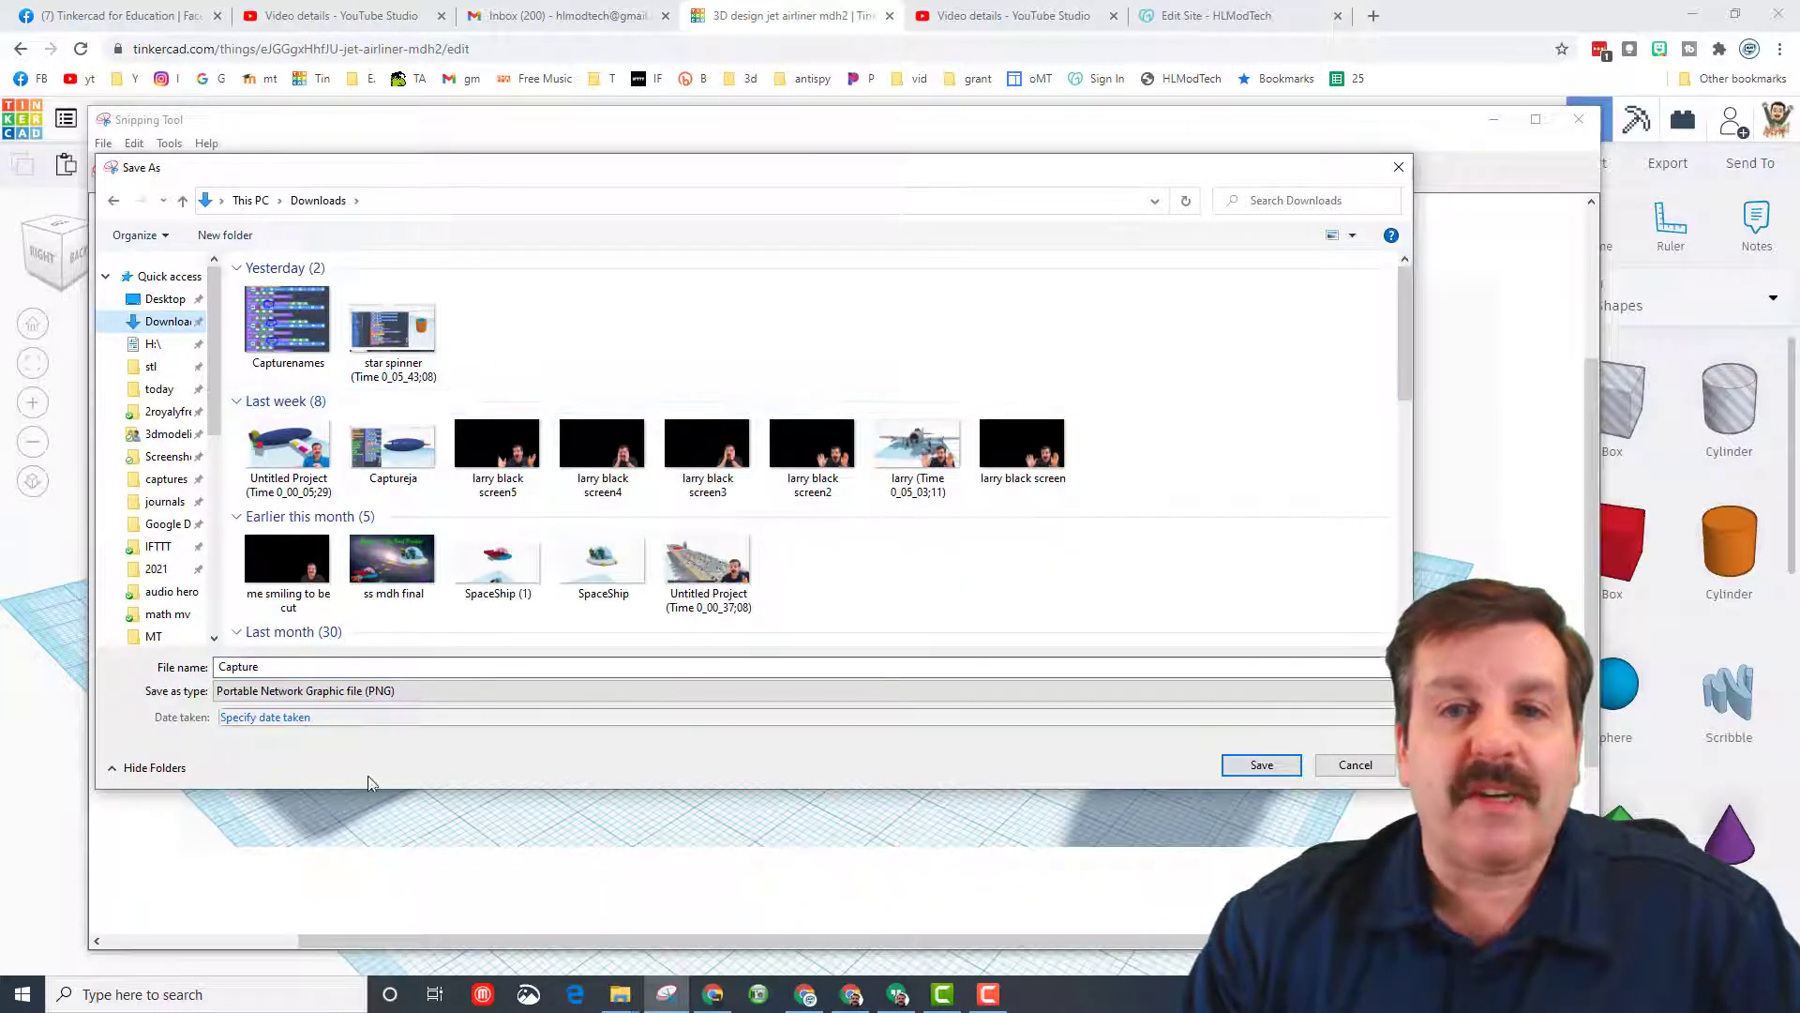
double_click(381, 667)
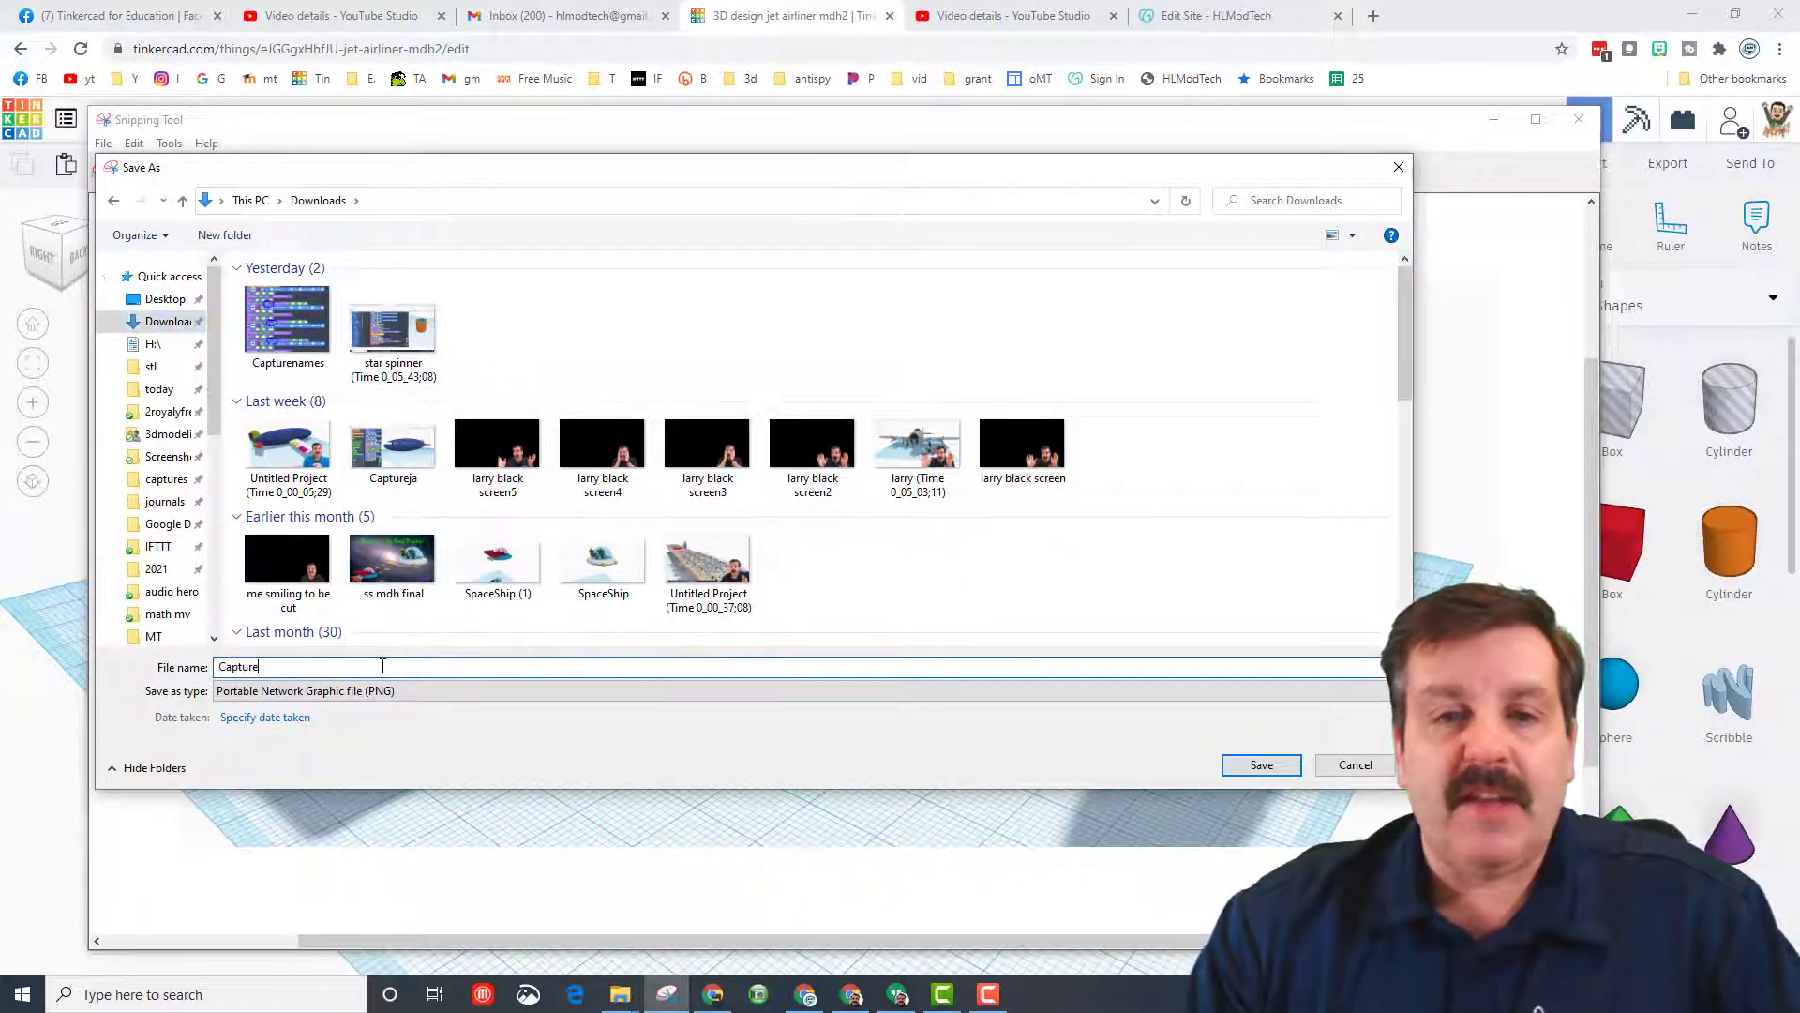
text(jet abel)
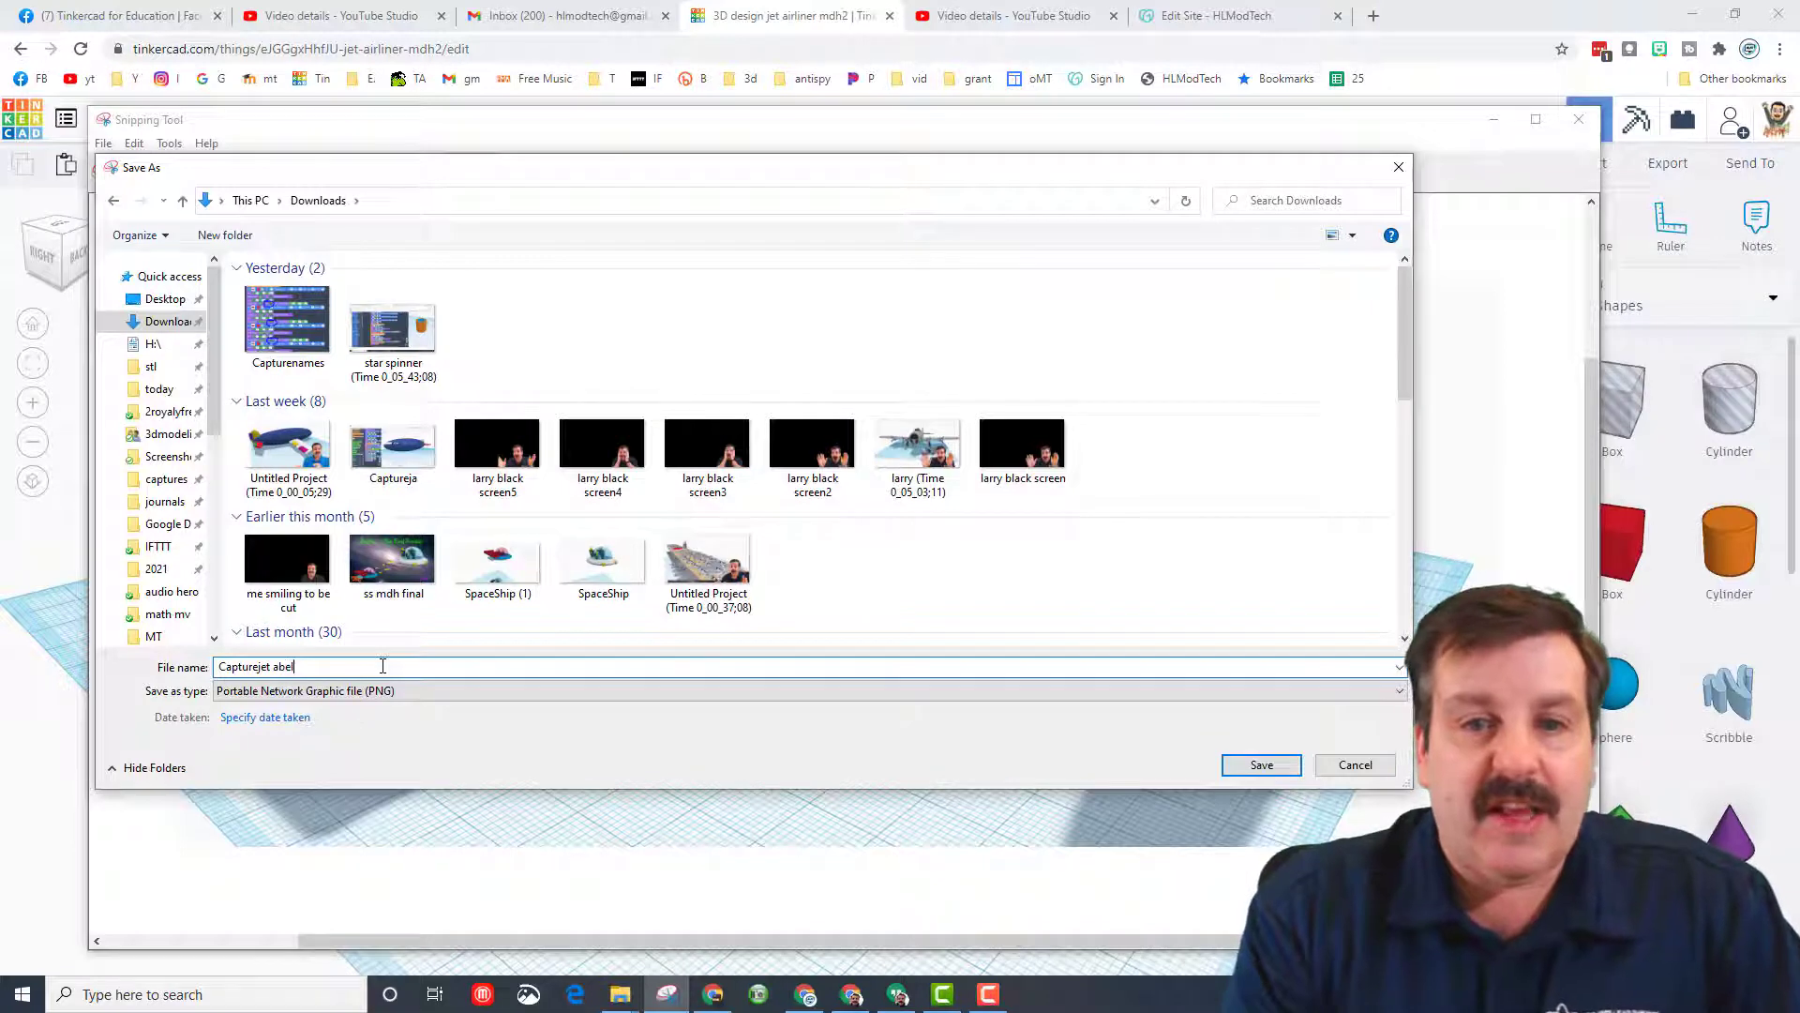
key(Return)
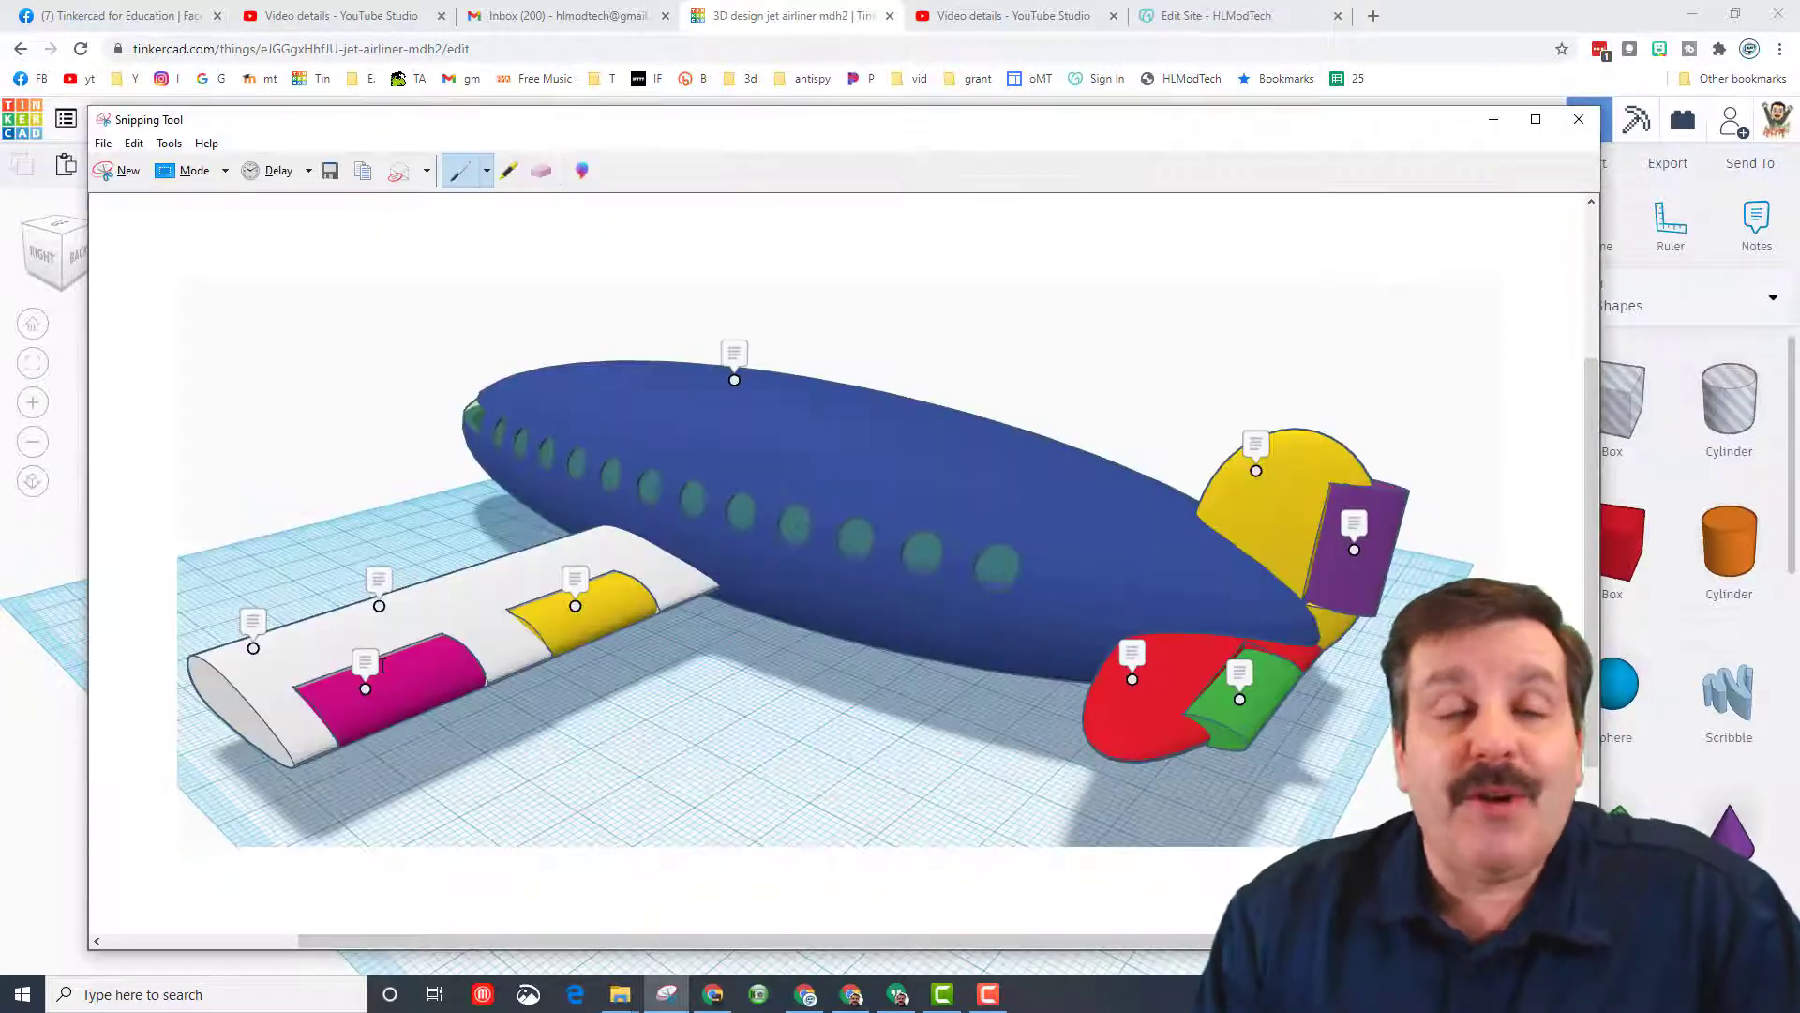